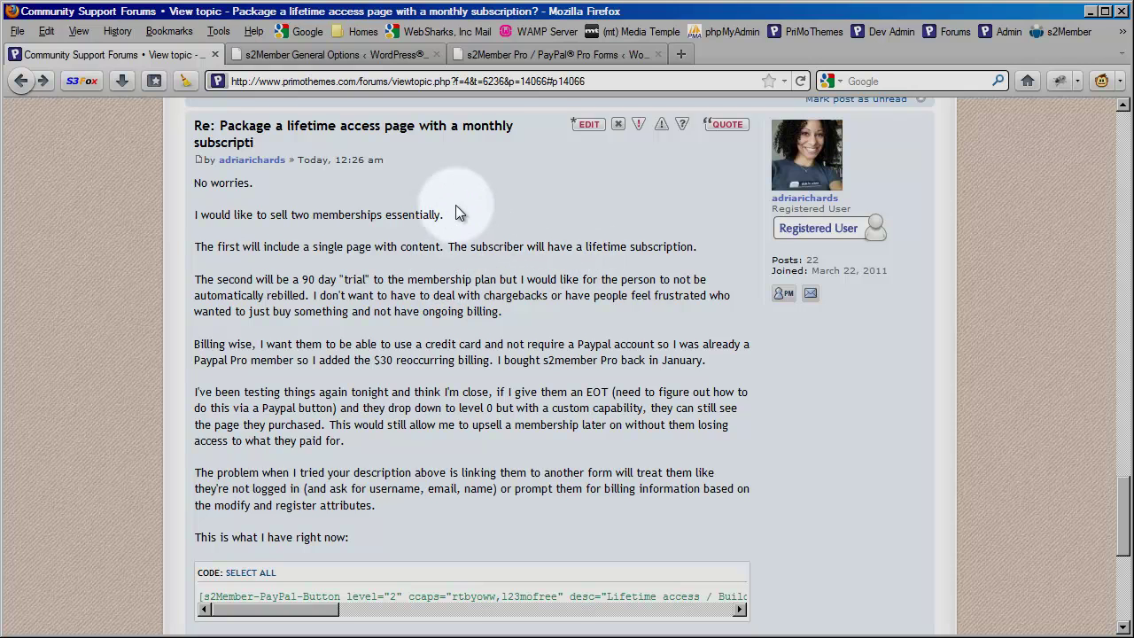
On the PayPal Pro Forms page, expand the Free Registration Forms section and copy its WordPress shortcode
click(526, 56)
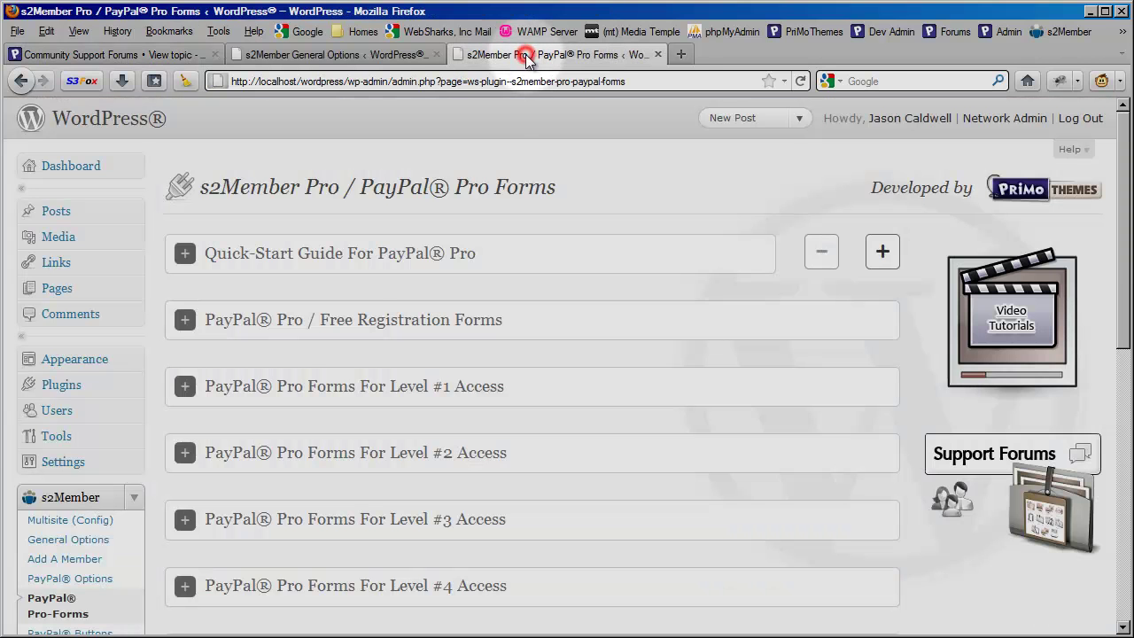
scroll(181, 346, down, 2)
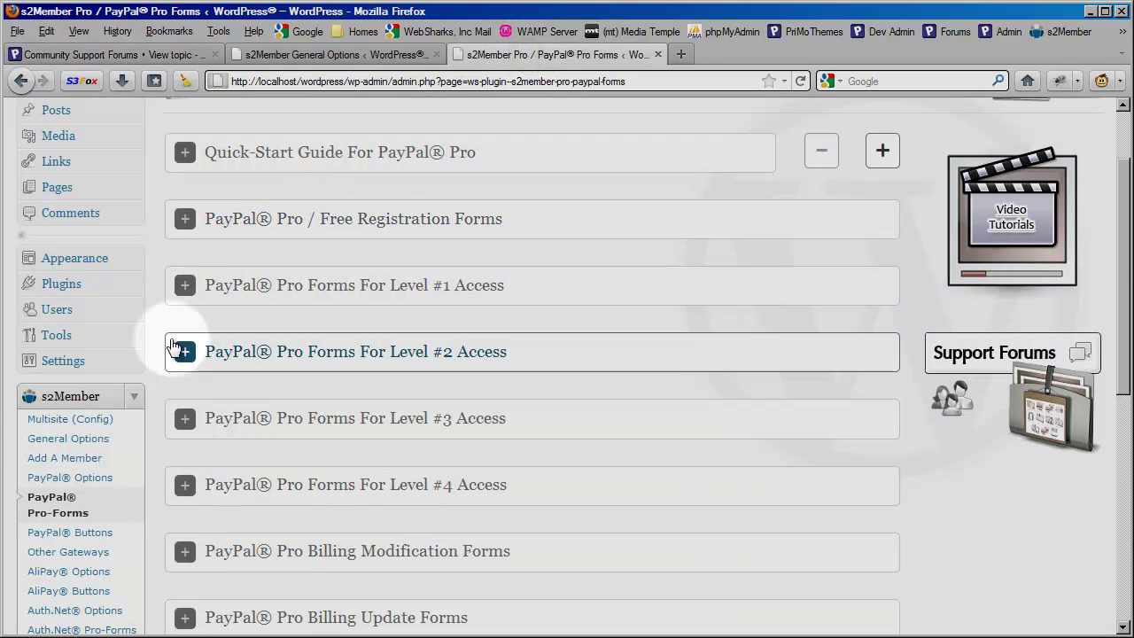
scroll(178, 348, down, 2)
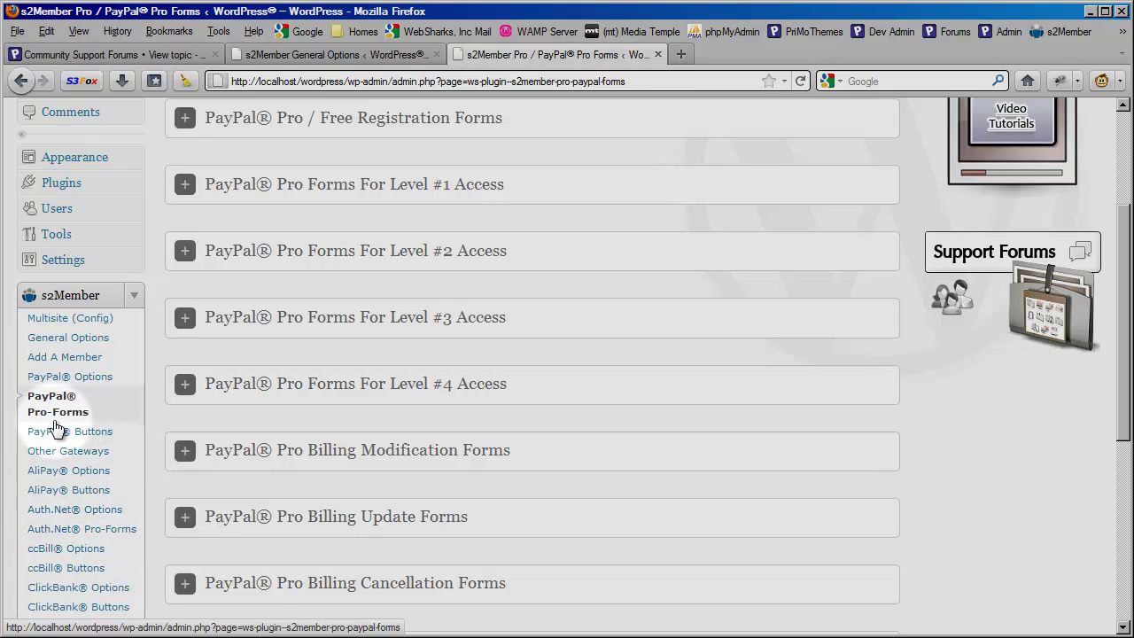
scroll(190, 442, up, 3)
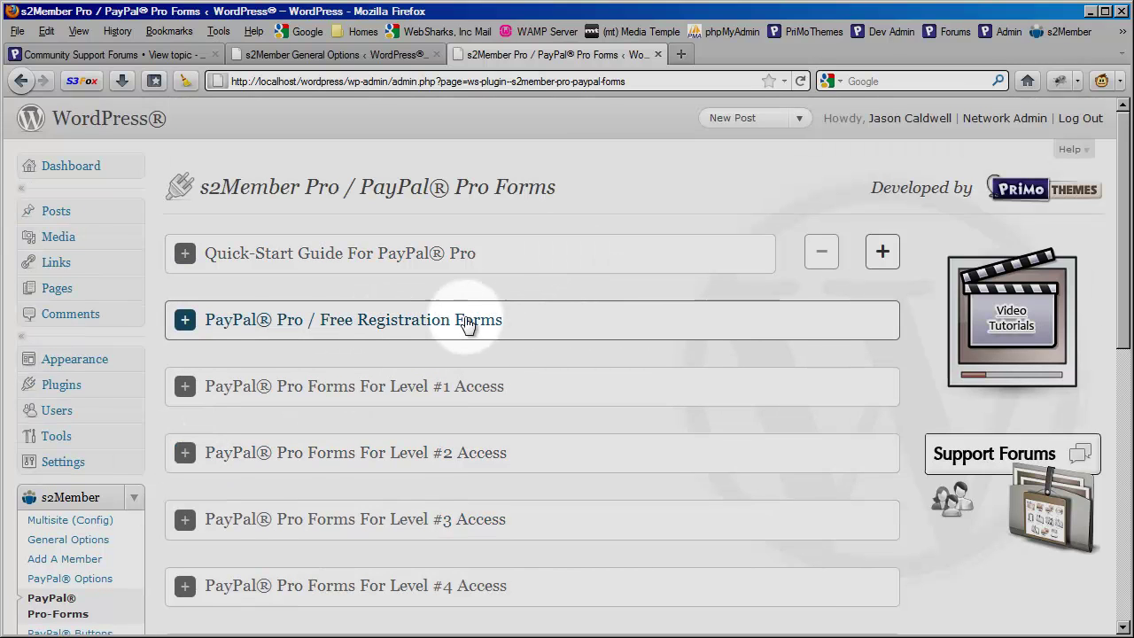
click(534, 320)
scroll(483, 409, down, 4)
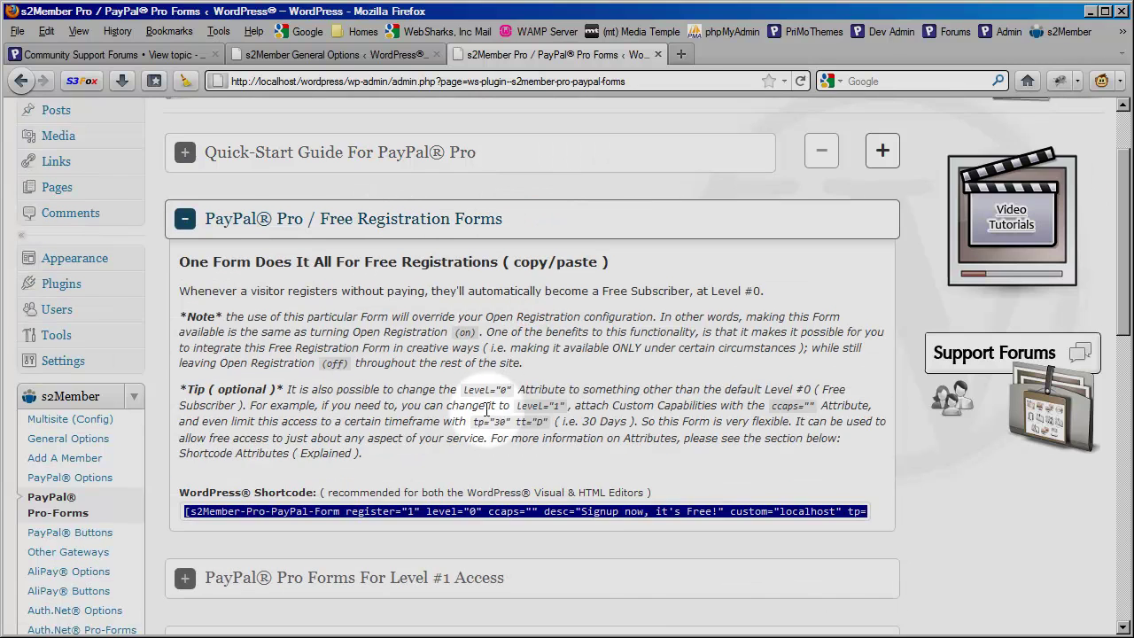
right_click(405, 415)
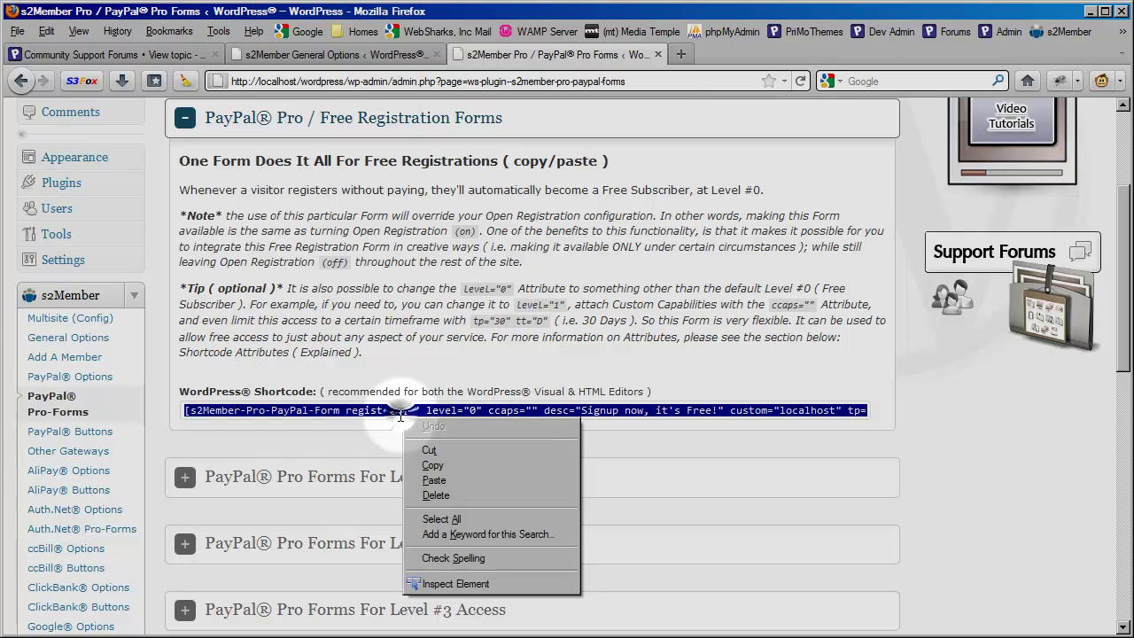
click(433, 467)
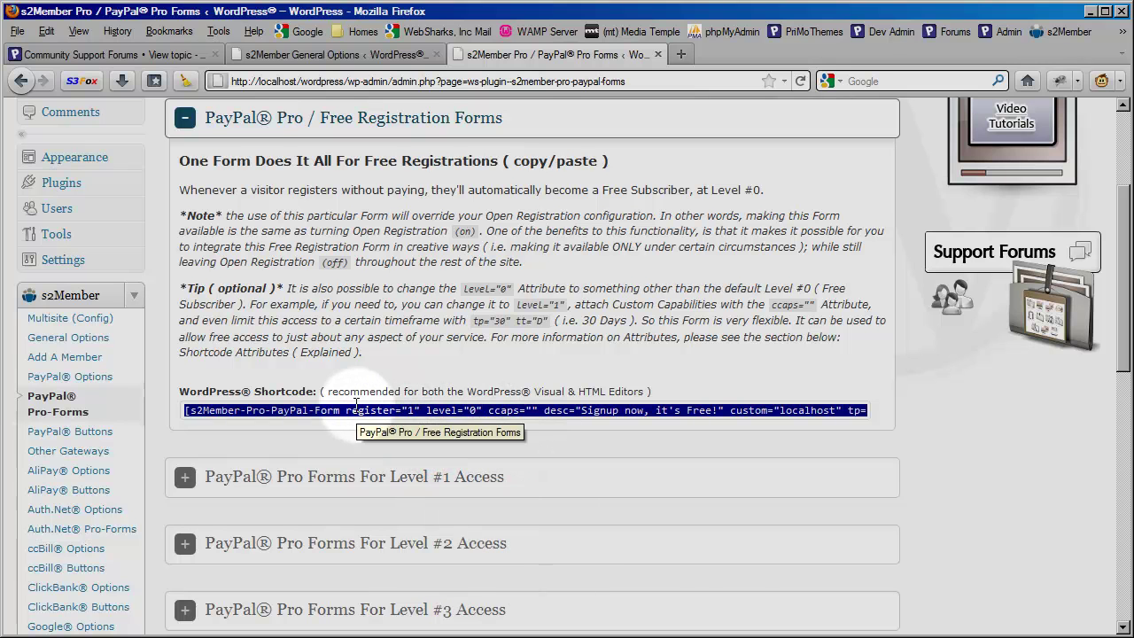
scroll(366, 451, up, 2)
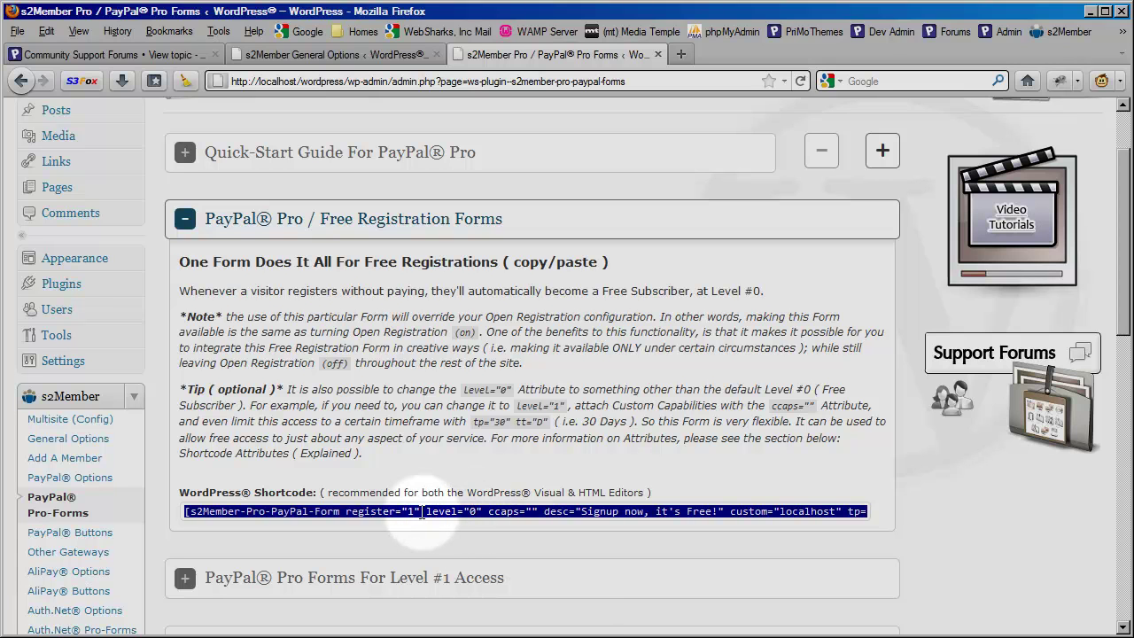
right_click(426, 513)
click(455, 563)
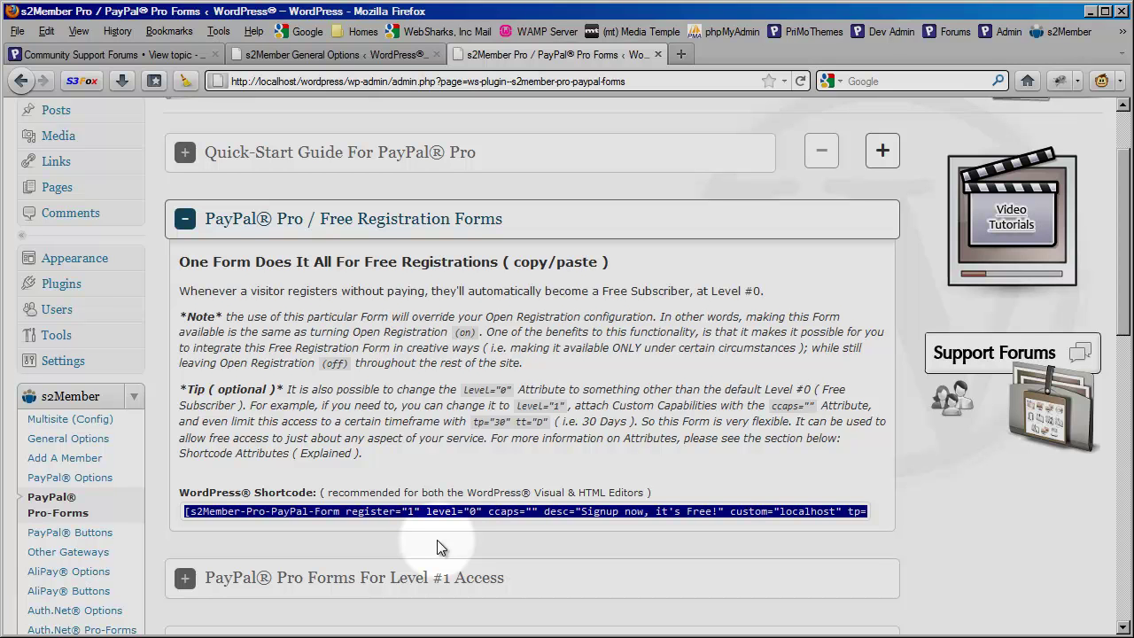
In the s2Member General Options, review the Login Welcome Page settings and collapse that section again
click(299, 53)
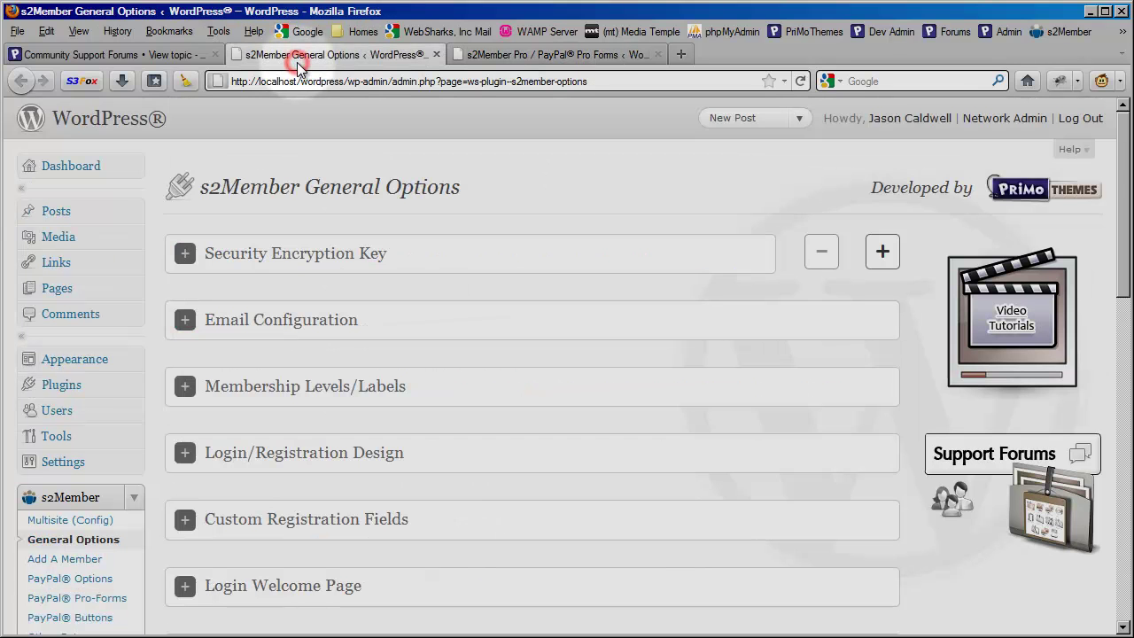
scroll(292, 435, down, 2)
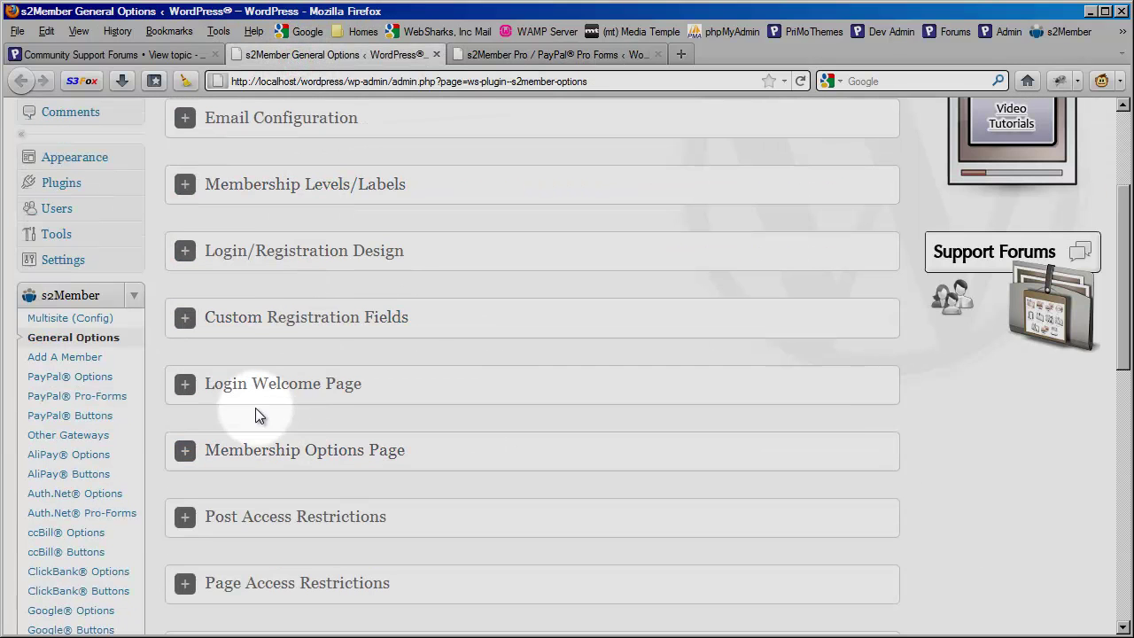
click(321, 386)
scroll(310, 386, down, 2)
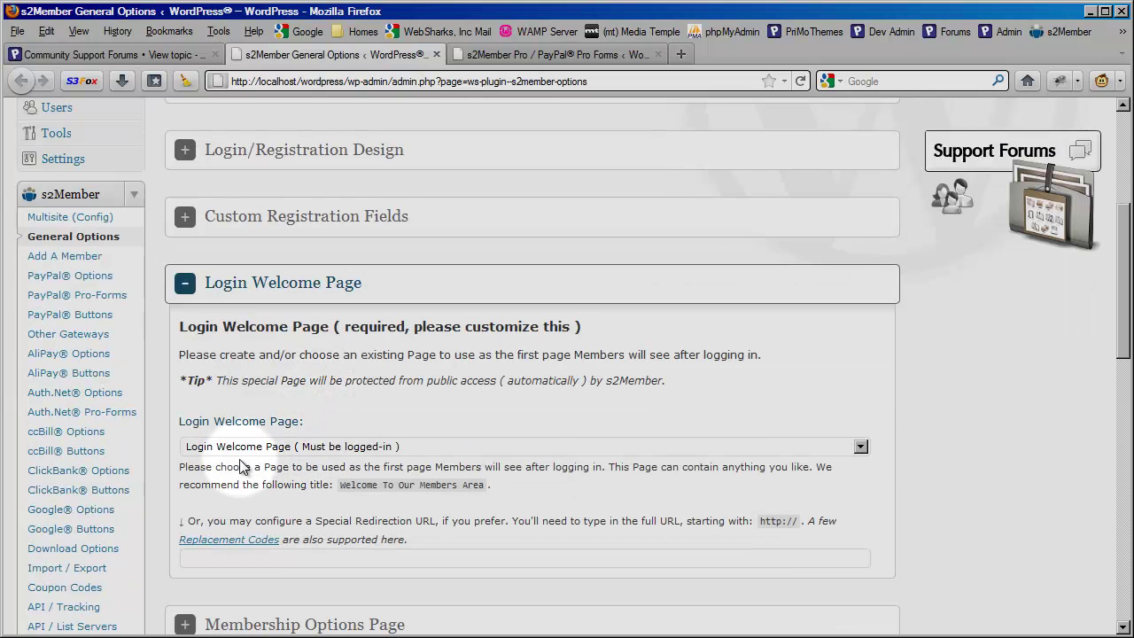
scroll(337, 461, up, 2)
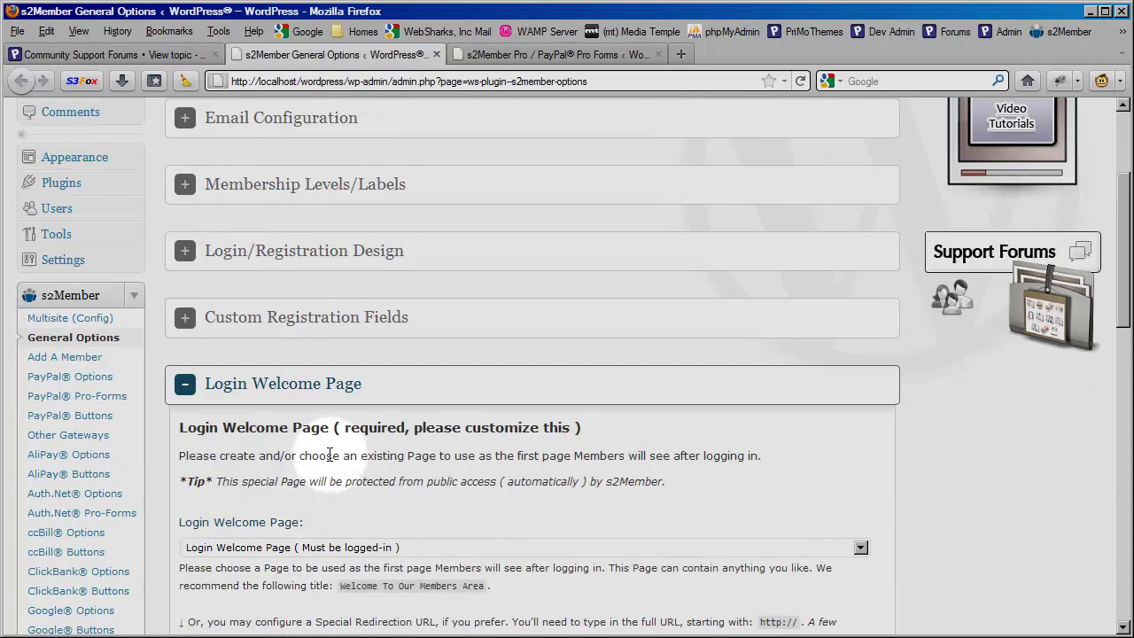
click(323, 386)
scroll(261, 400, up, 4)
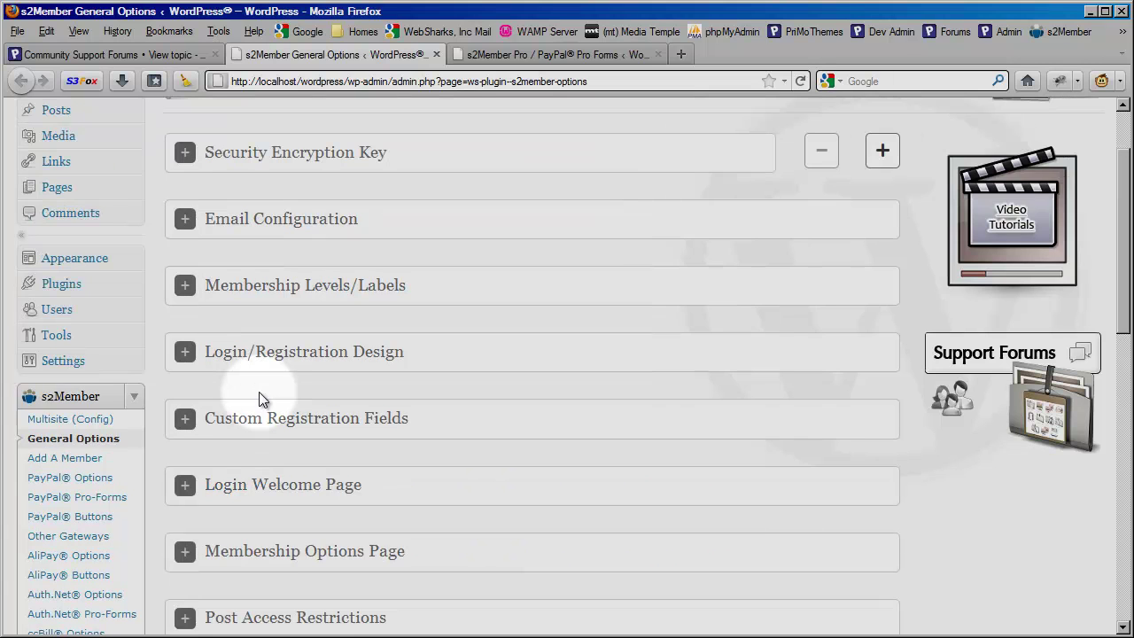
click(132, 290)
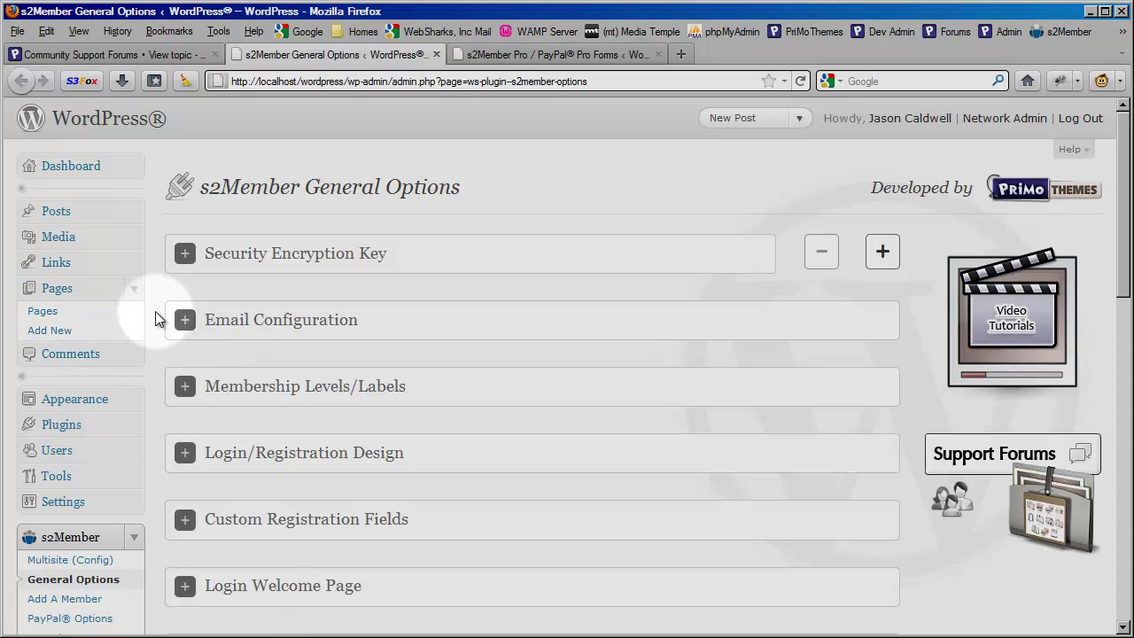
click(135, 290)
Expand Page Access Restrictions and enter page ID 123 for pages that require Level #0 or higher
scroll(248, 312, down, 6)
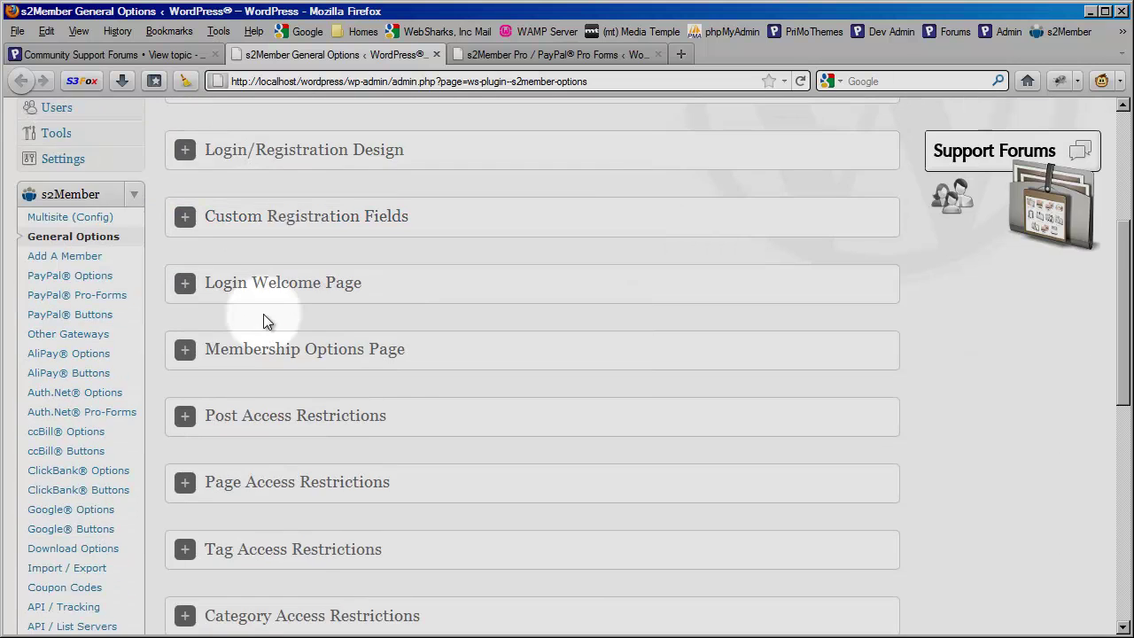
scroll(267, 322, down, 2)
click(283, 393)
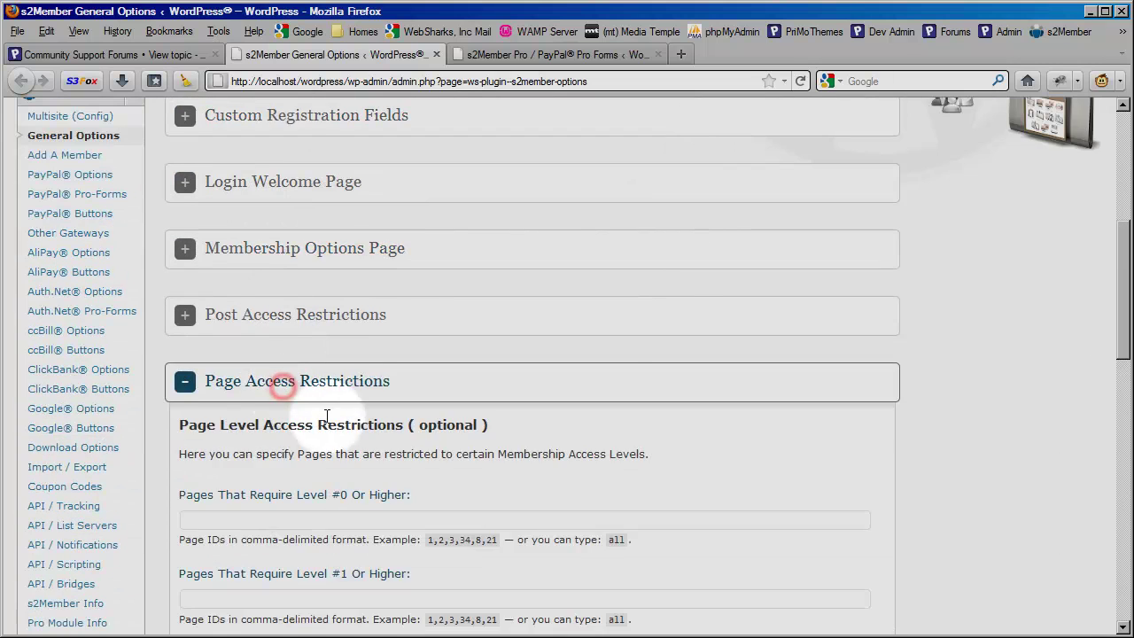
scroll(293, 389, down, 2)
scroll(310, 381, up, 2)
scroll(286, 314, up, 8)
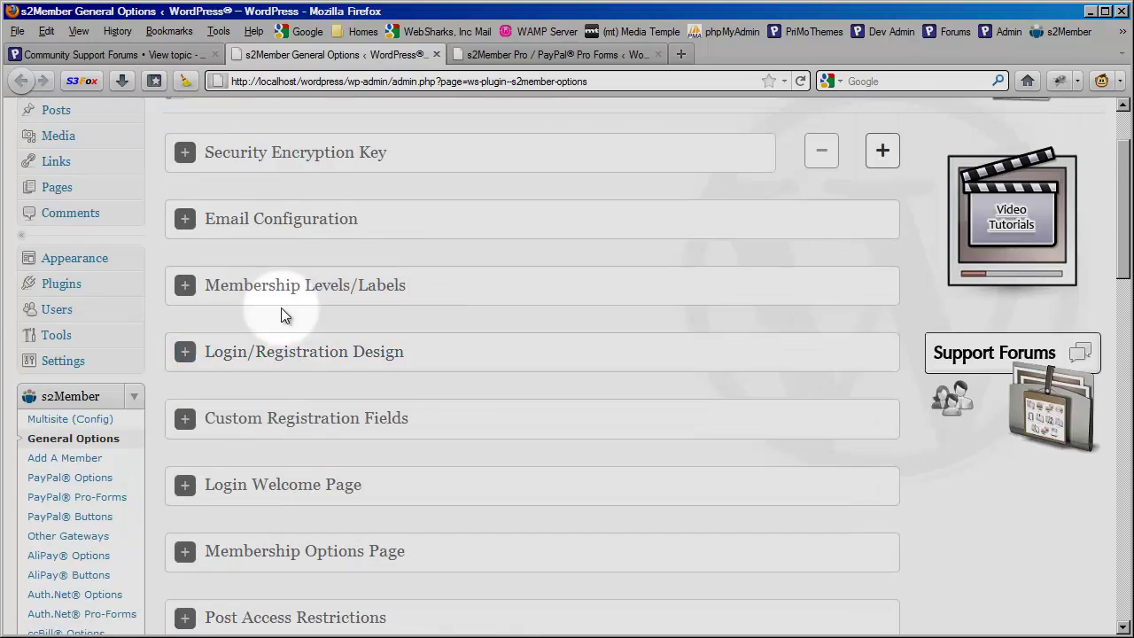
scroll(372, 233, down, 6)
scroll(269, 310, down, 4)
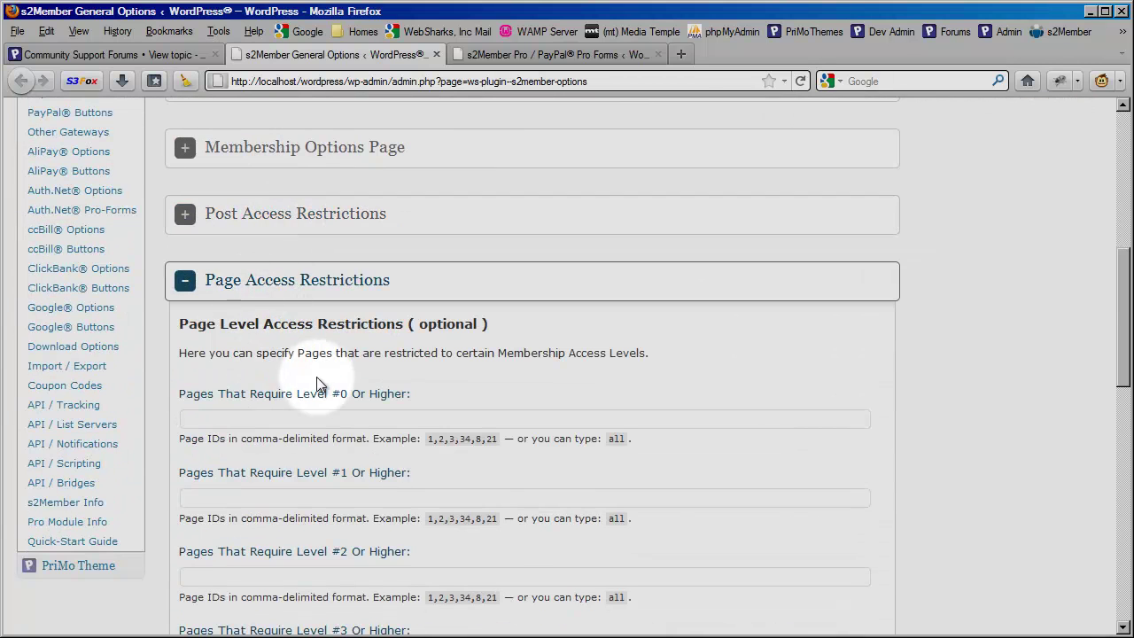
scroll(354, 385, down, 2)
click(301, 318)
text(123)
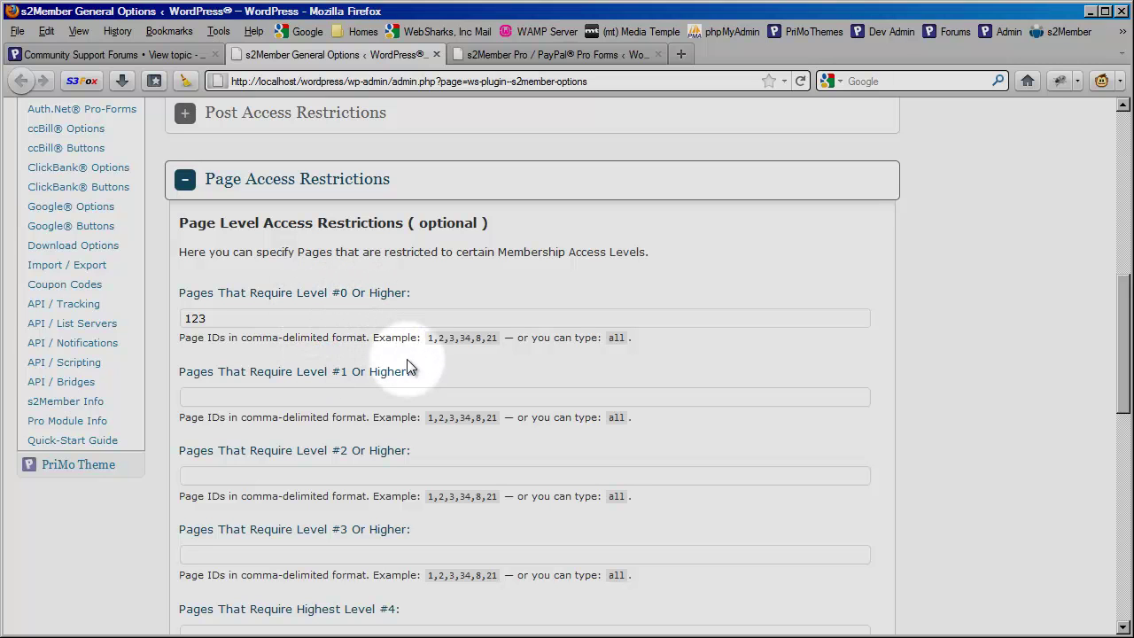
Enter page IDs 335,455 for pages that require Level #1 or higher
scroll(428, 362, down, 2)
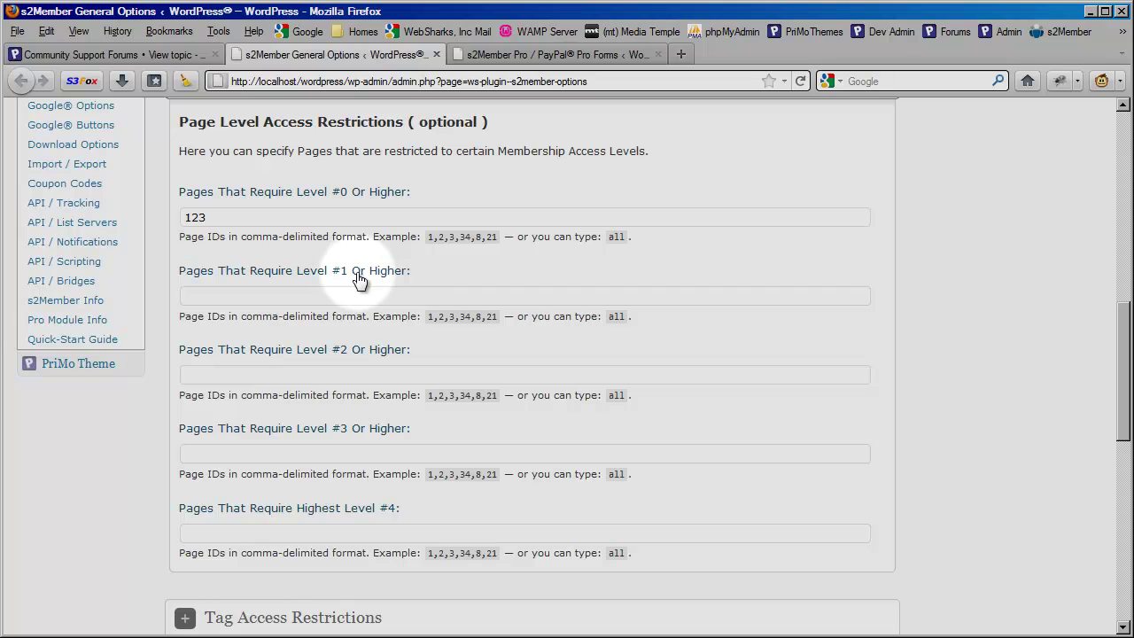
click(292, 294)
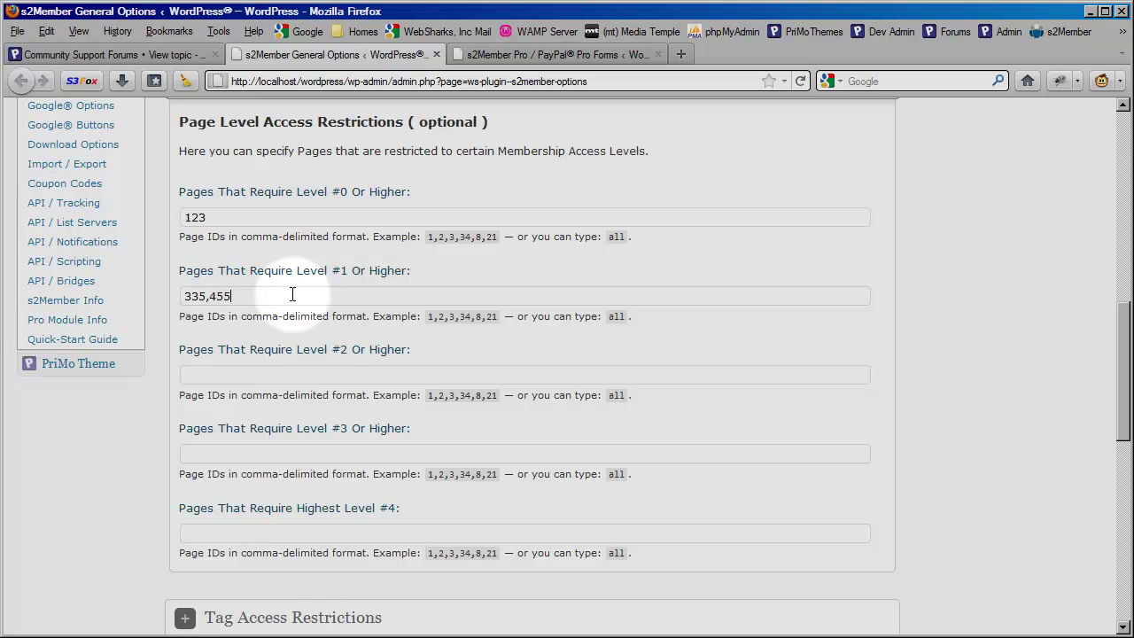
click(395, 333)
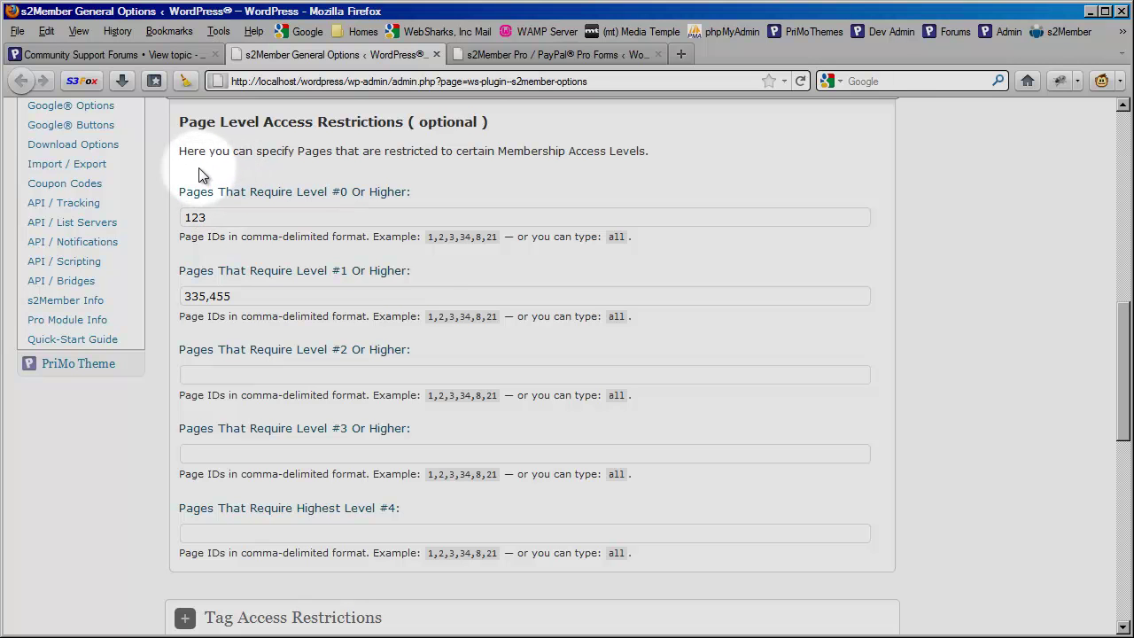
Check the forum request, return to PayPal Pro Forms and replace the open Free Registration Forms section with the Level #1 Access section
click(163, 55)
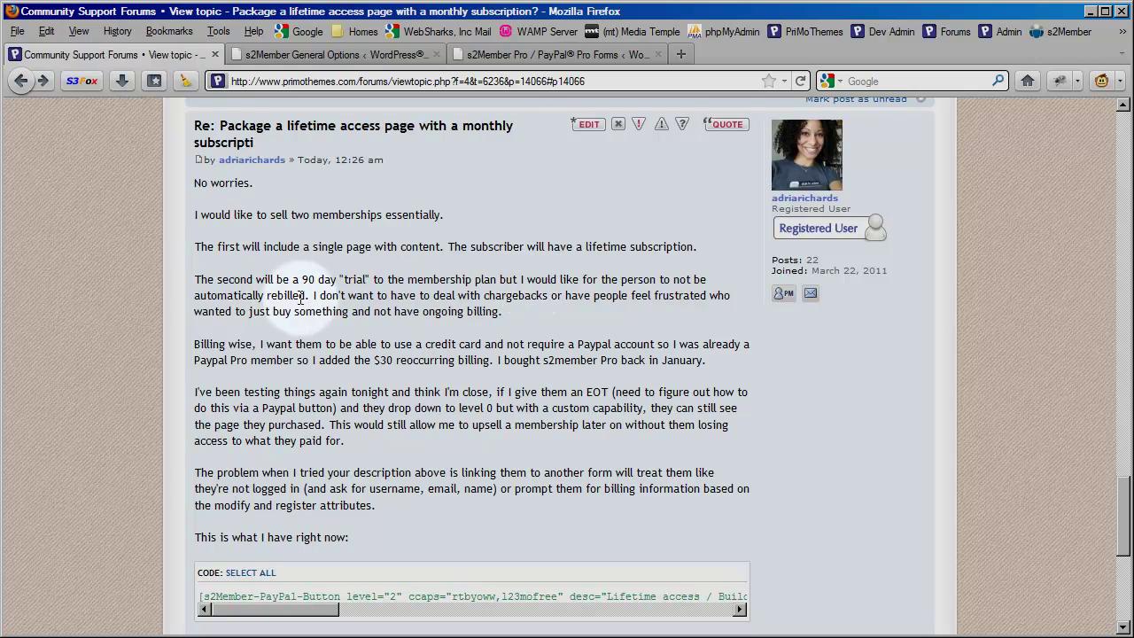
click(502, 58)
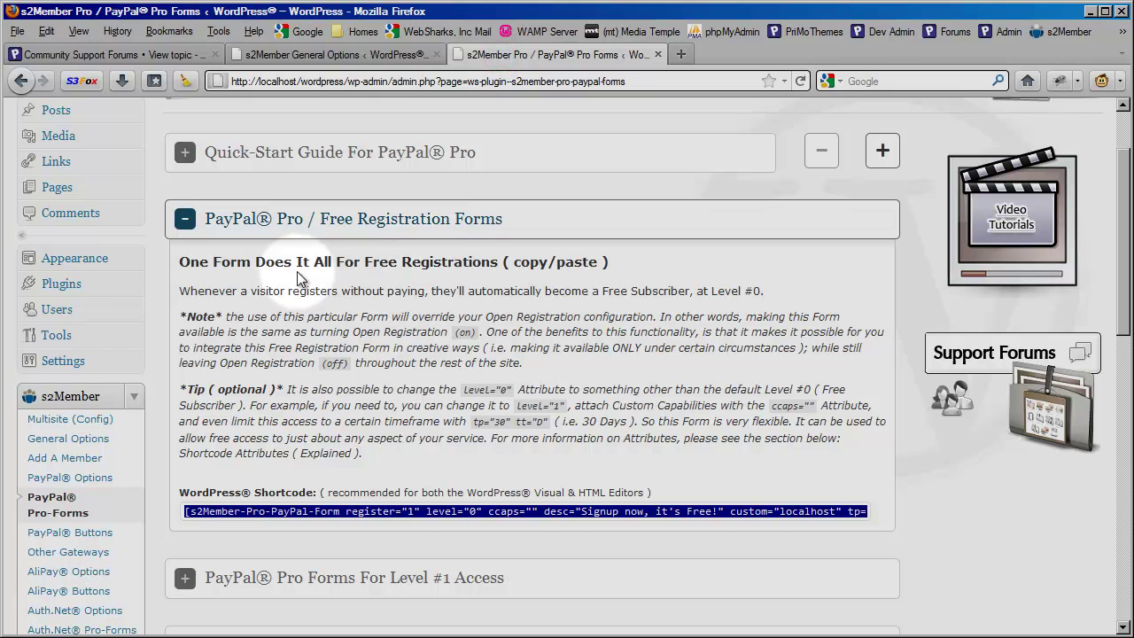
click(312, 270)
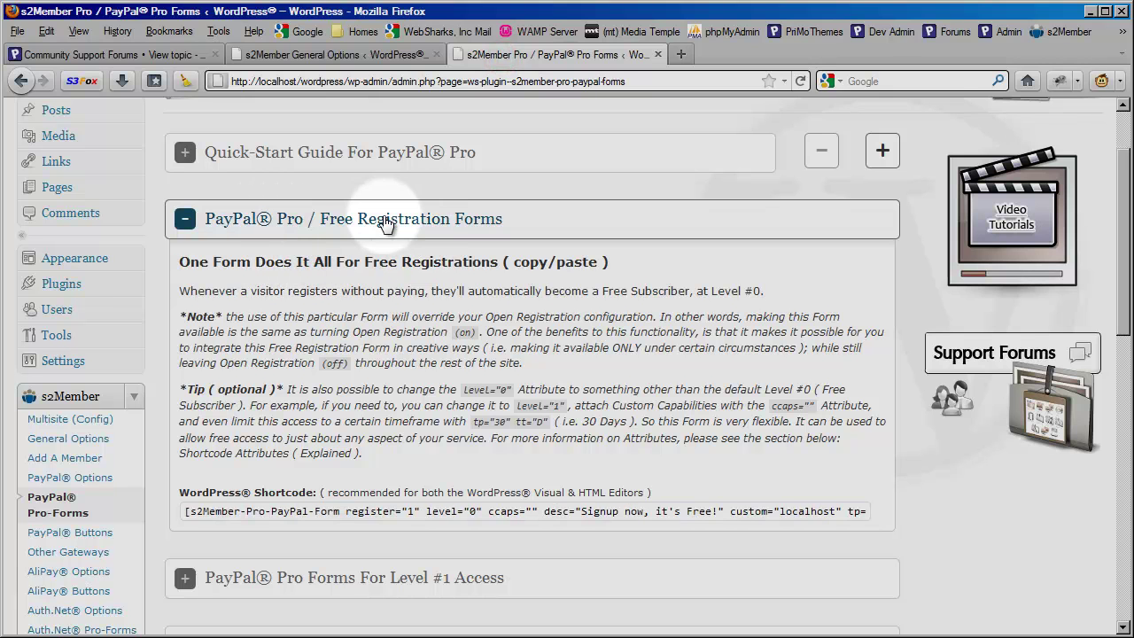
click(386, 222)
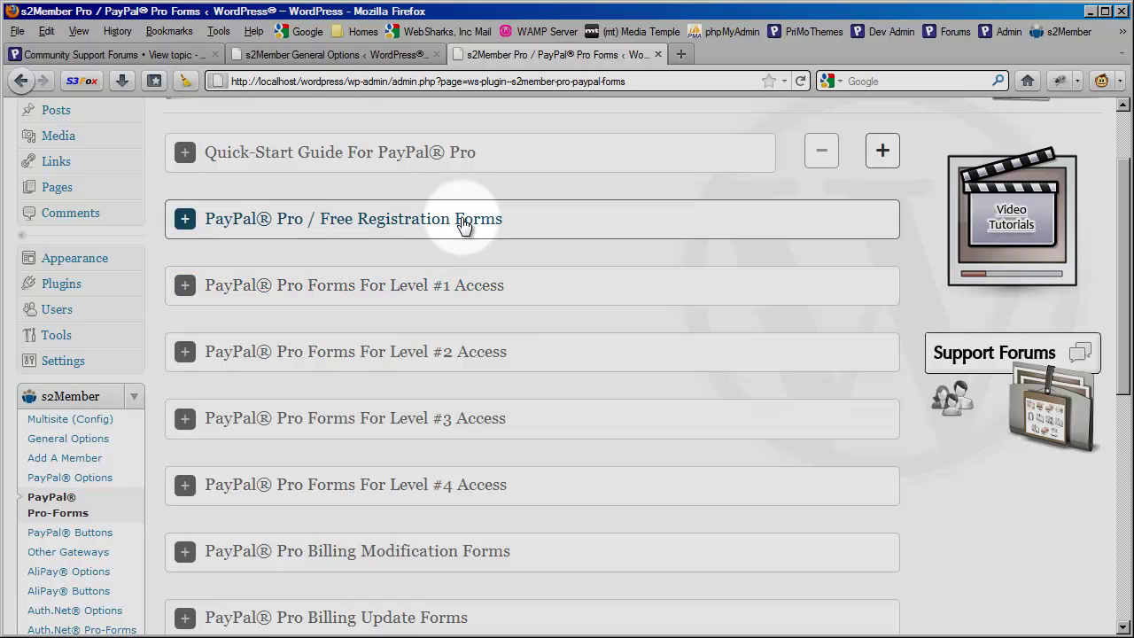
click(503, 291)
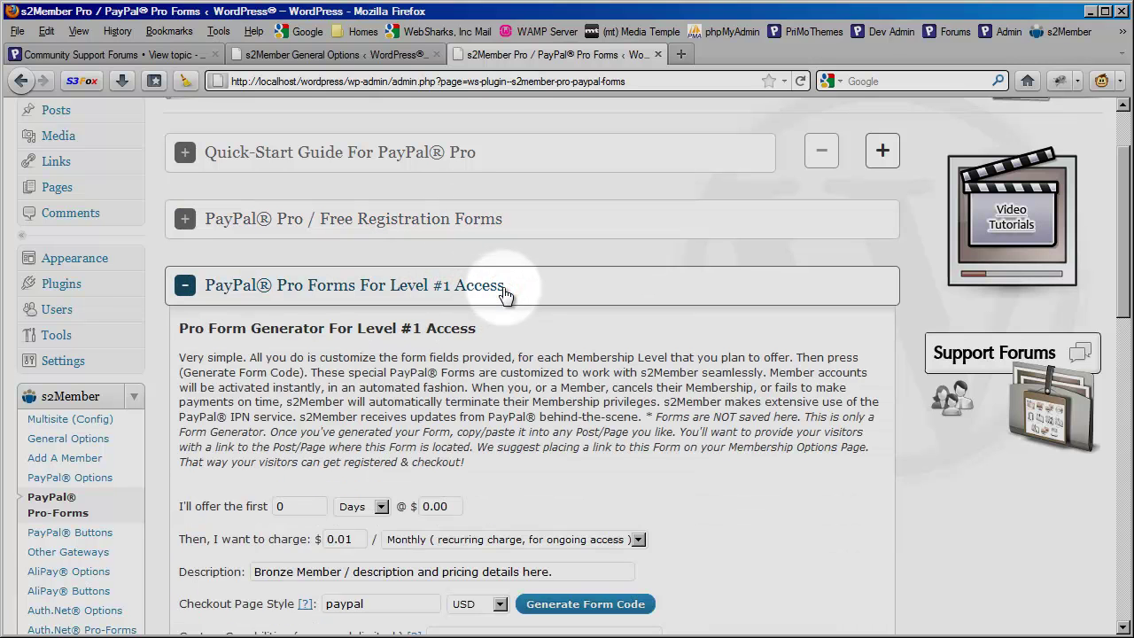
Set the initial offer period in the Level #1 form generator to the first 3 Months
scroll(504, 295, down, 2)
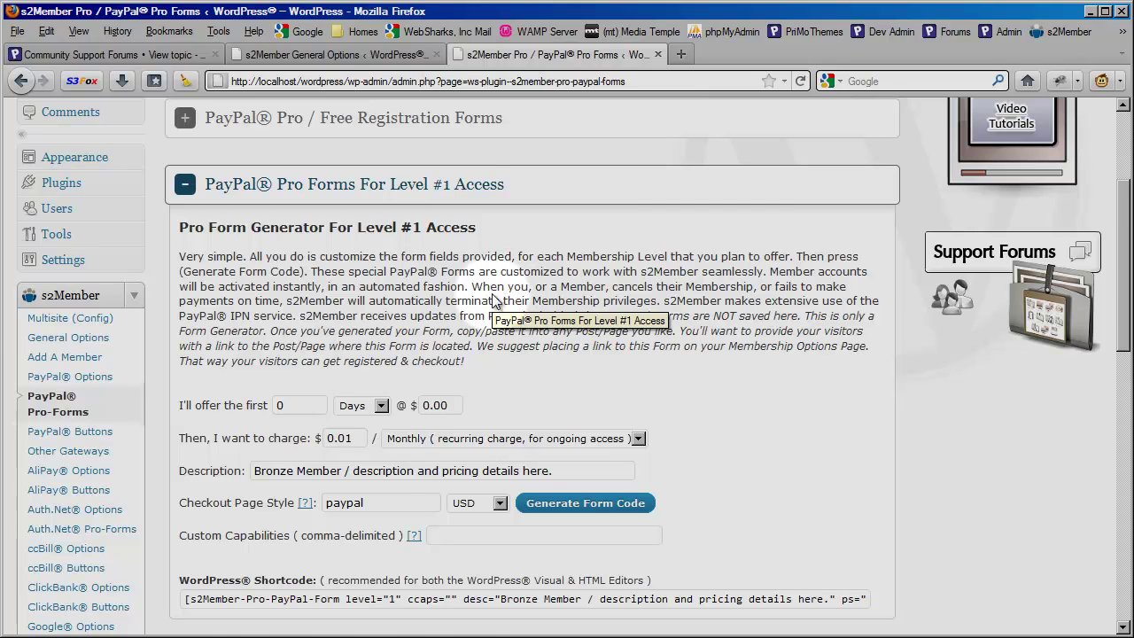
scroll(493, 303, down, 2)
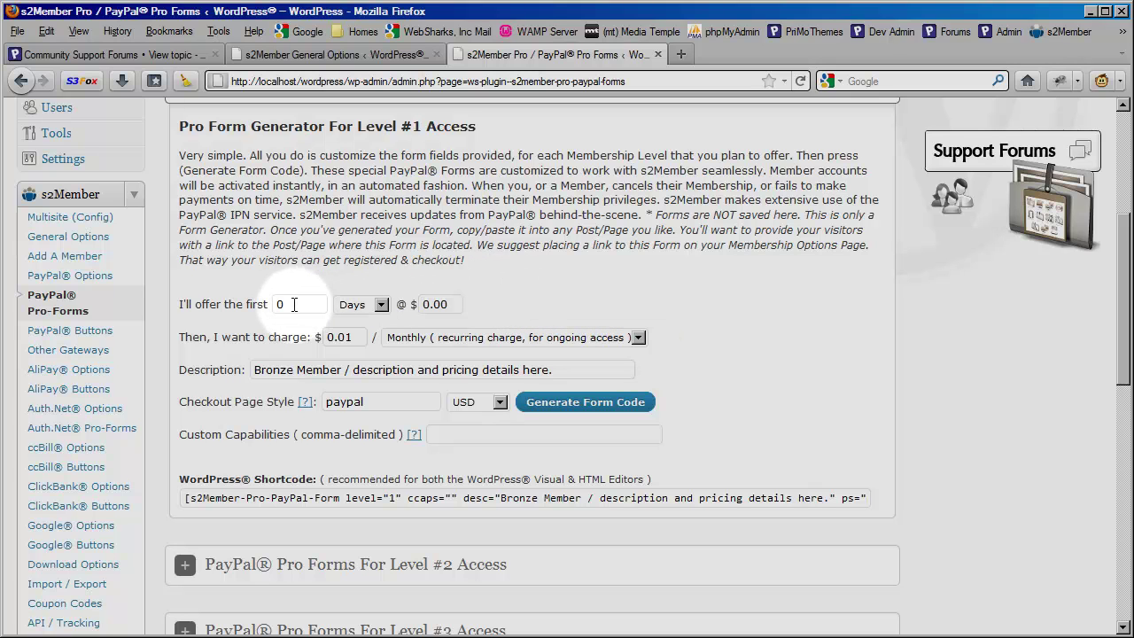
drag(286, 304, 271, 303)
text(3)
click(381, 304)
click(361, 353)
drag(455, 304, 422, 304)
click(513, 304)
Set the Level #1 charge after the trial to $129 as One Time (for 1 year access, non-recurring)
drag(353, 336, 318, 338)
text(129)
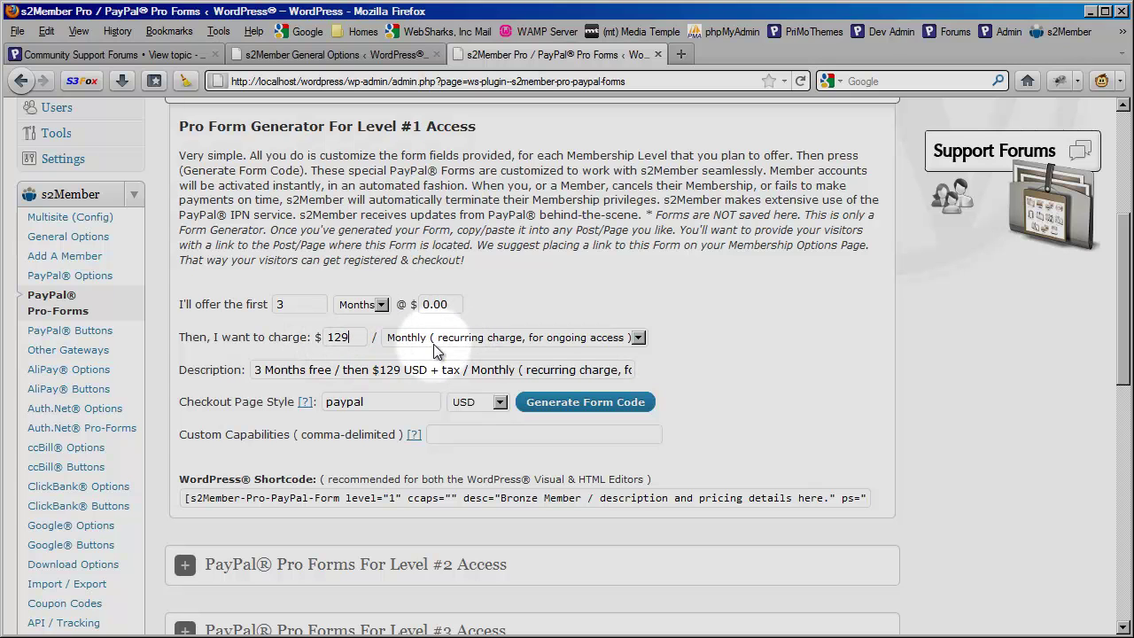
click(499, 340)
scroll(496, 443, down, 2)
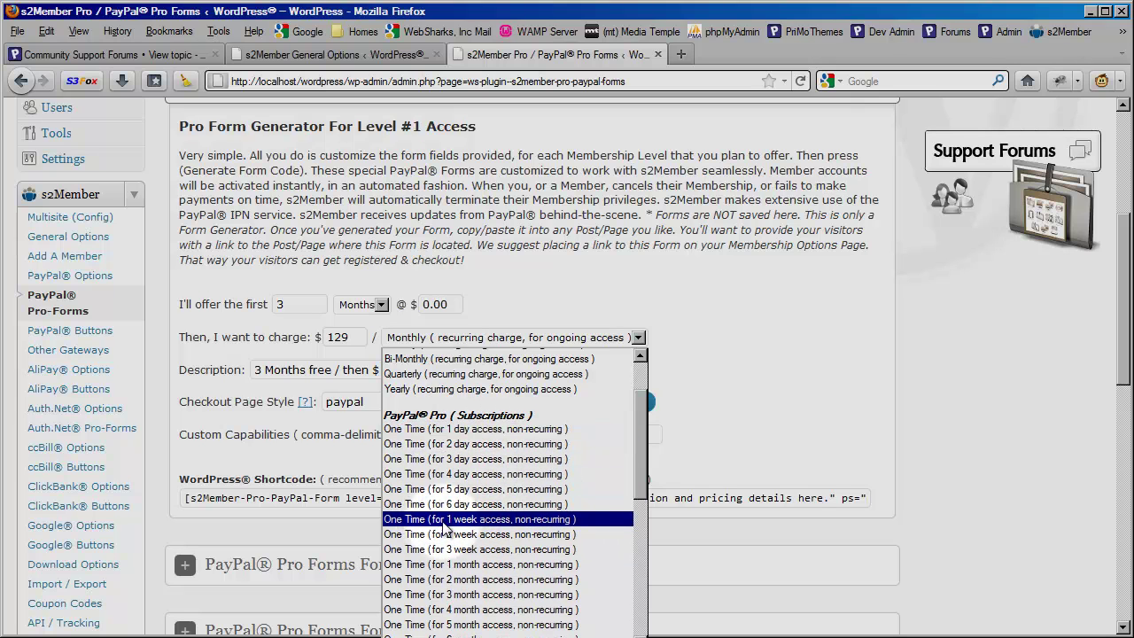
scroll(462, 525, down, 1)
click(483, 619)
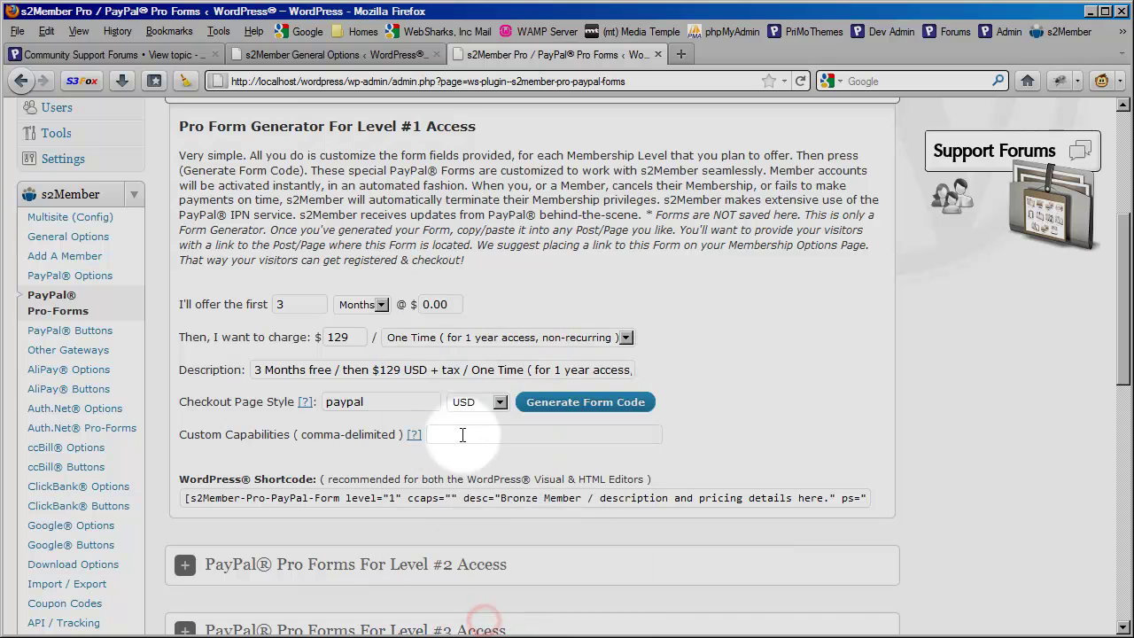
click(507, 310)
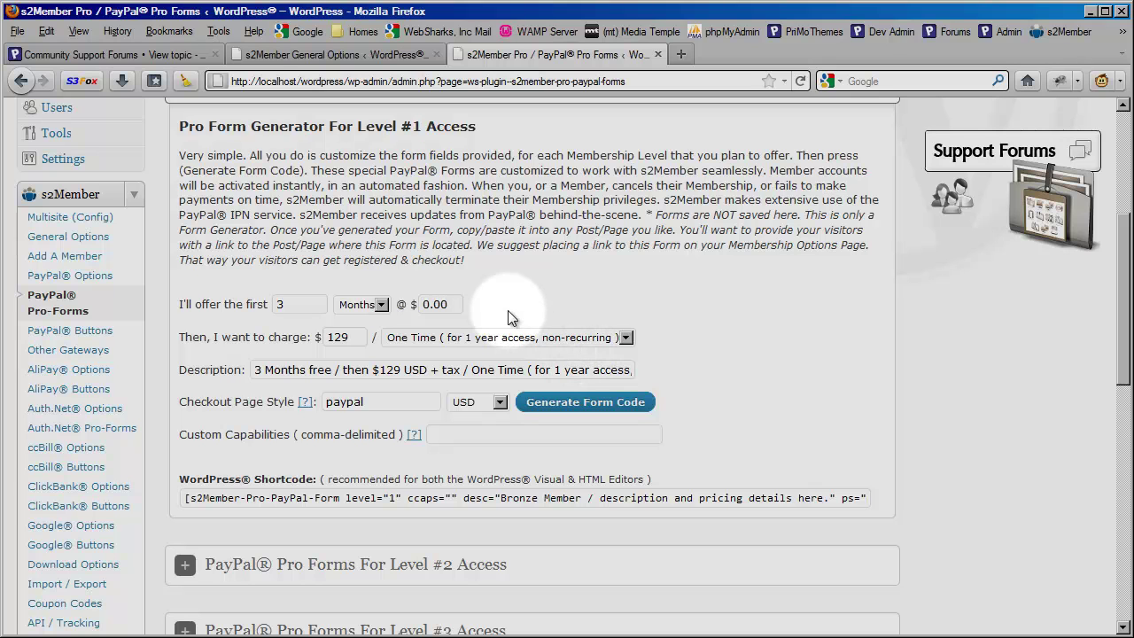
scroll(372, 257, up, 2)
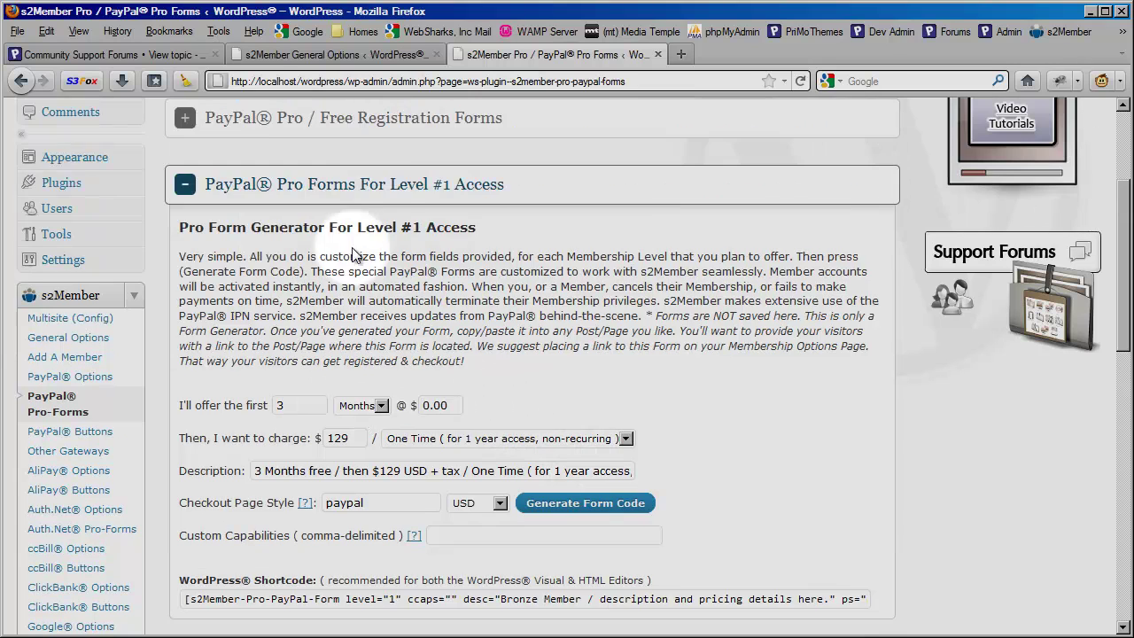
Copy the WordPress shortcode of the Level #1 Pro Form to the clipboard
scroll(453, 312, down, 2)
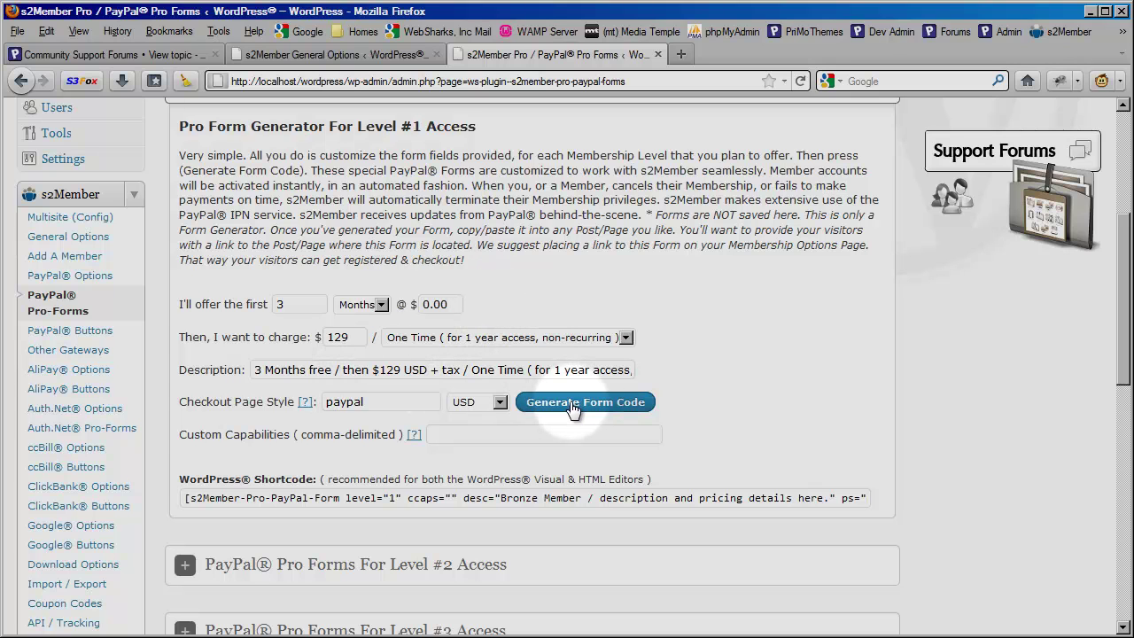
click(416, 494)
right_click(419, 496)
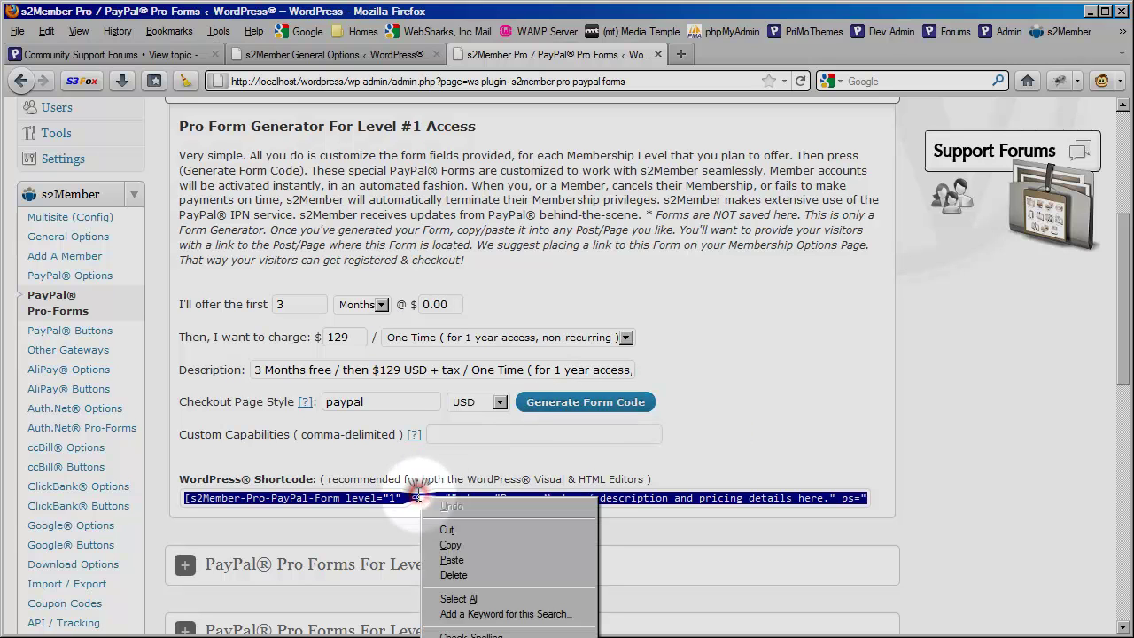
click(449, 546)
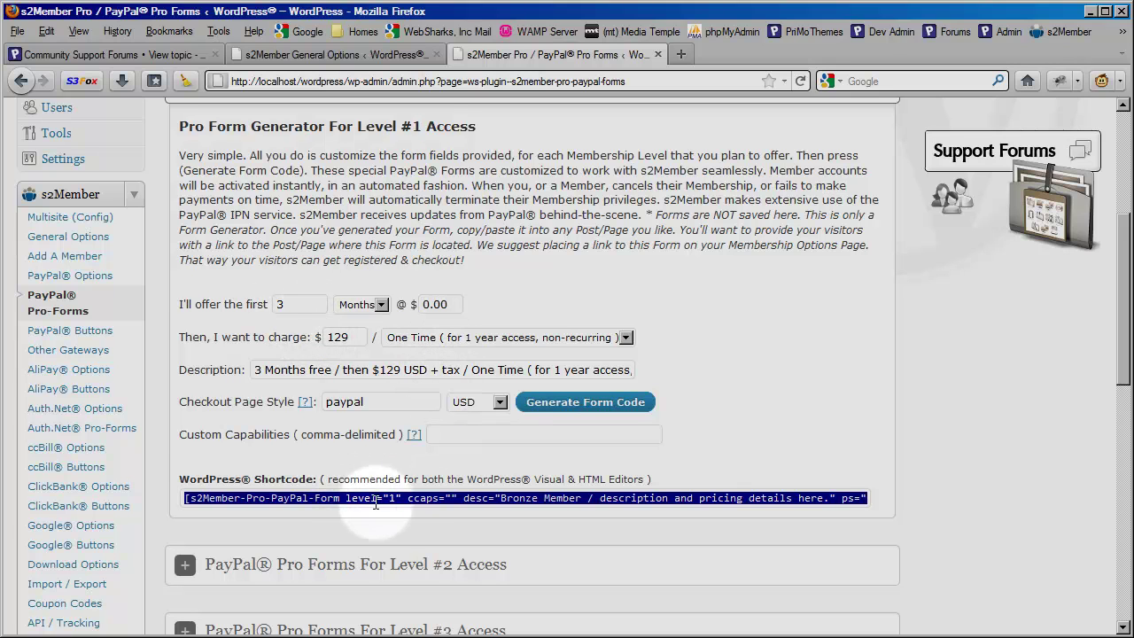
click(284, 525)
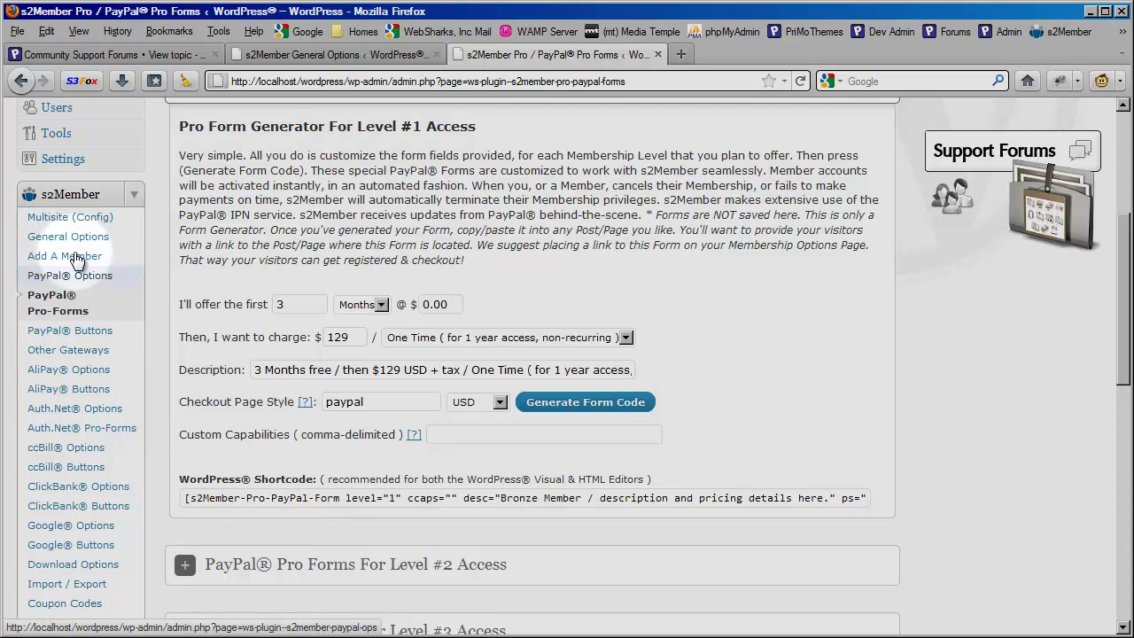
scroll(164, 319, down, 4)
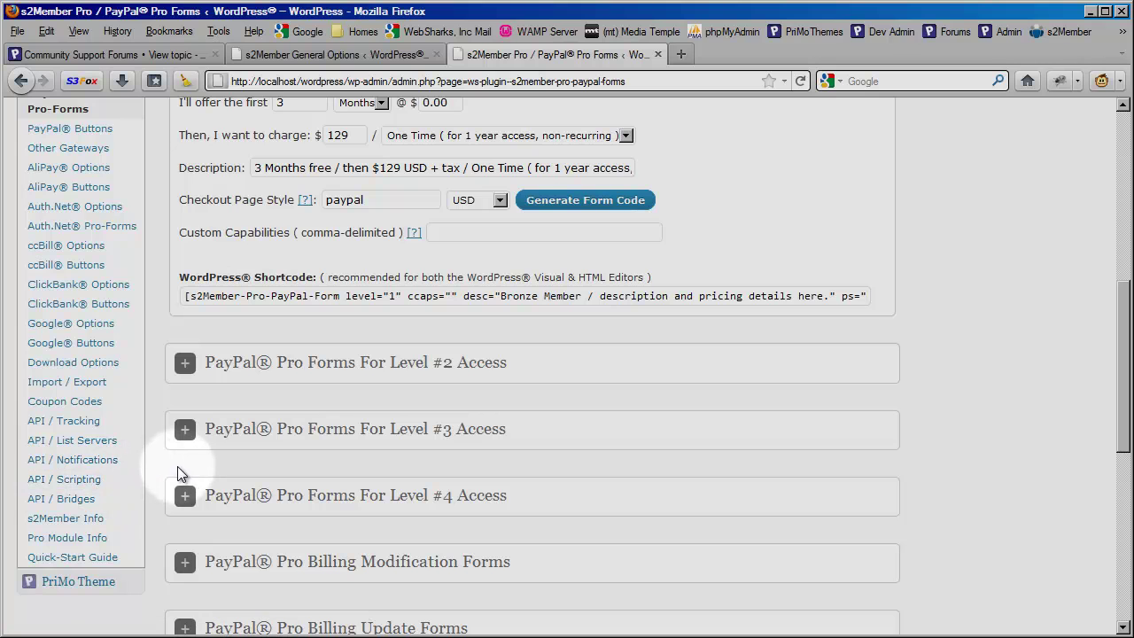
scroll(169, 463, up, 3)
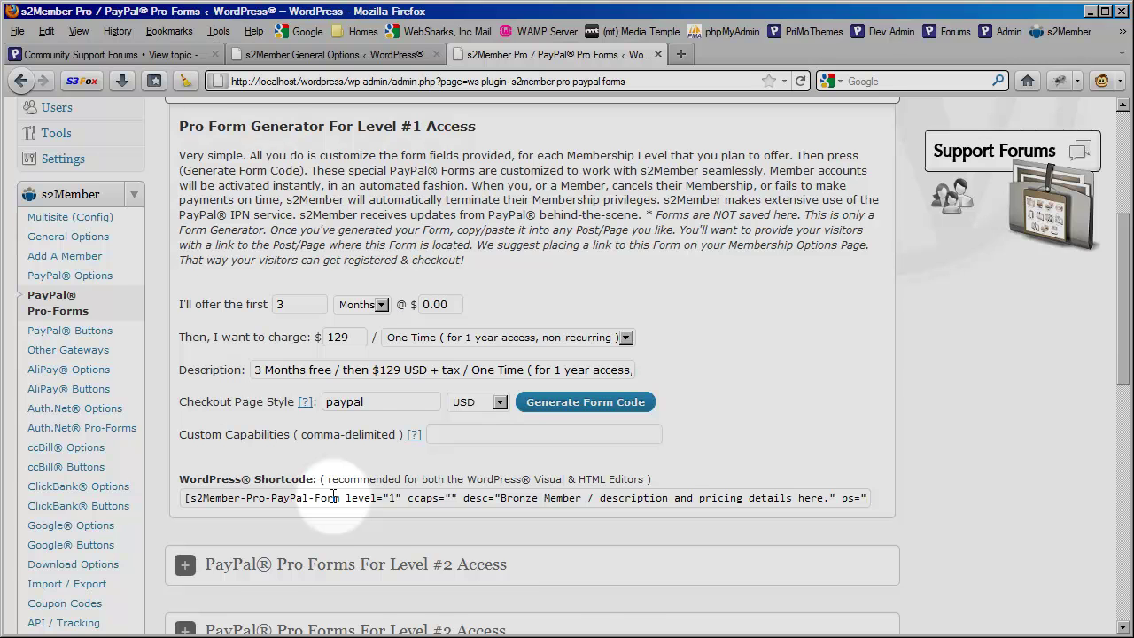
scroll(333, 496, up, 2)
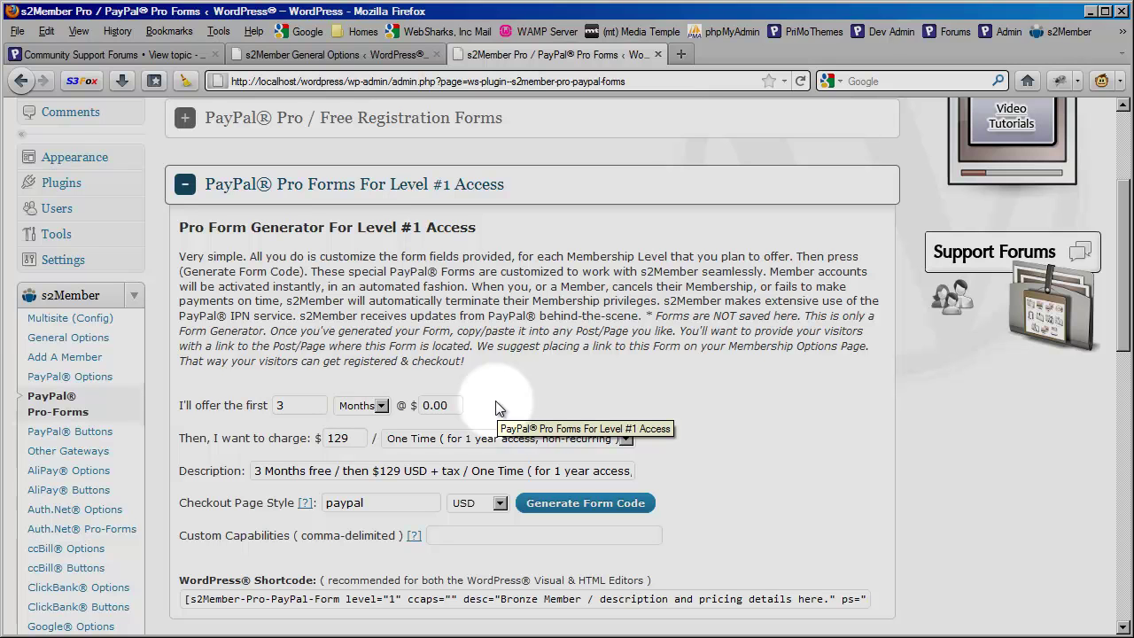
Reread the forum request about the two memberships and check the page level access restrictions in General Options
click(161, 54)
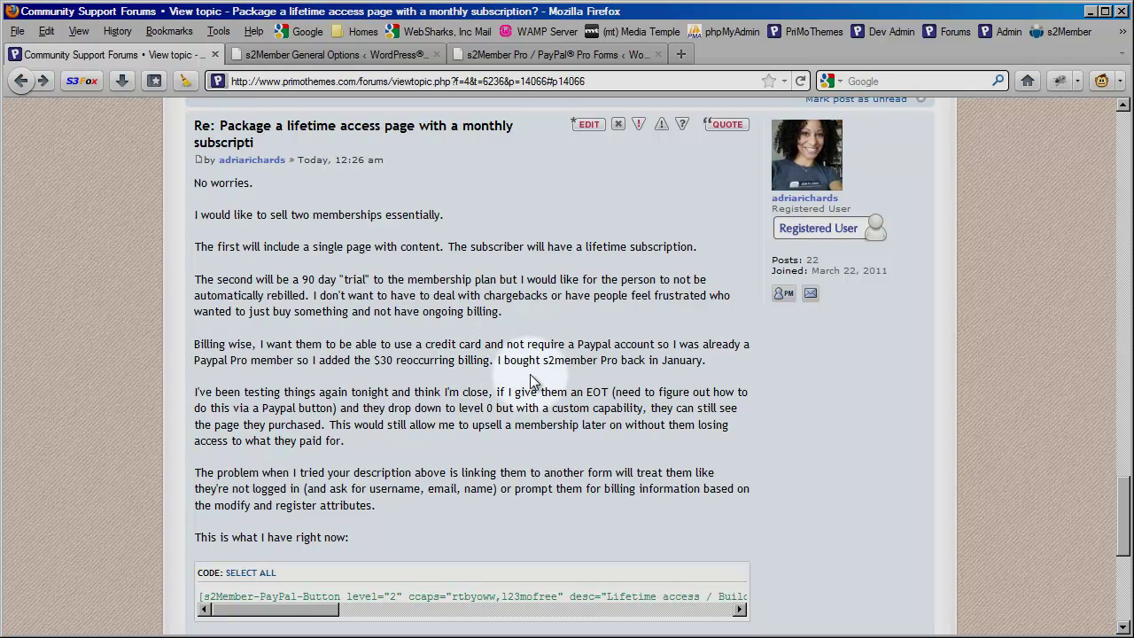
scroll(443, 389, down, 2)
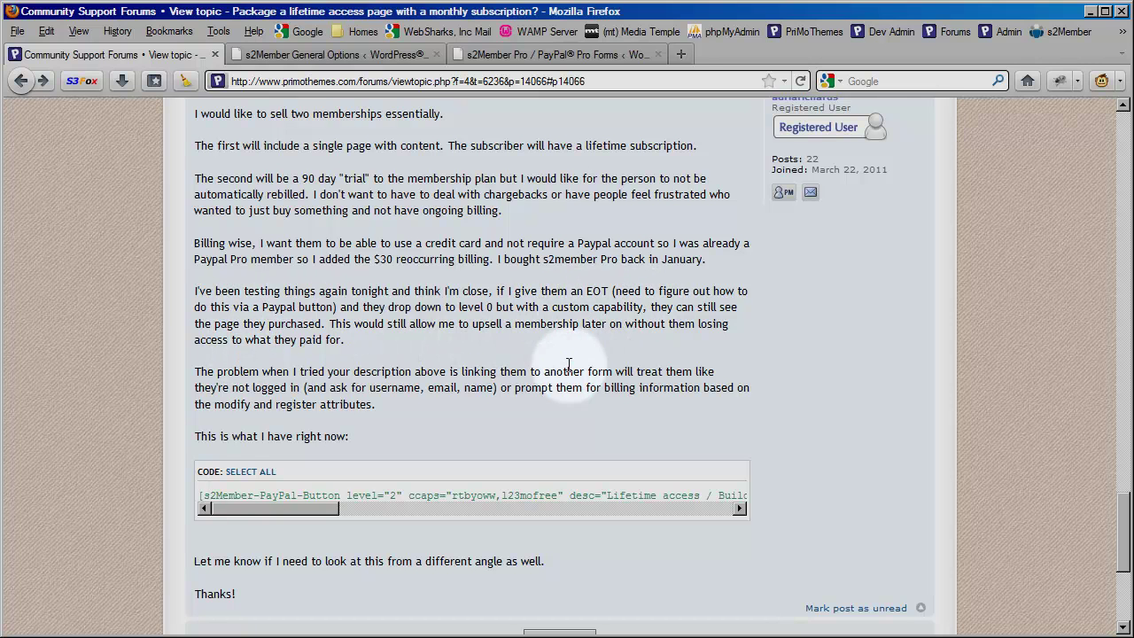
scroll(568, 363, up, 2)
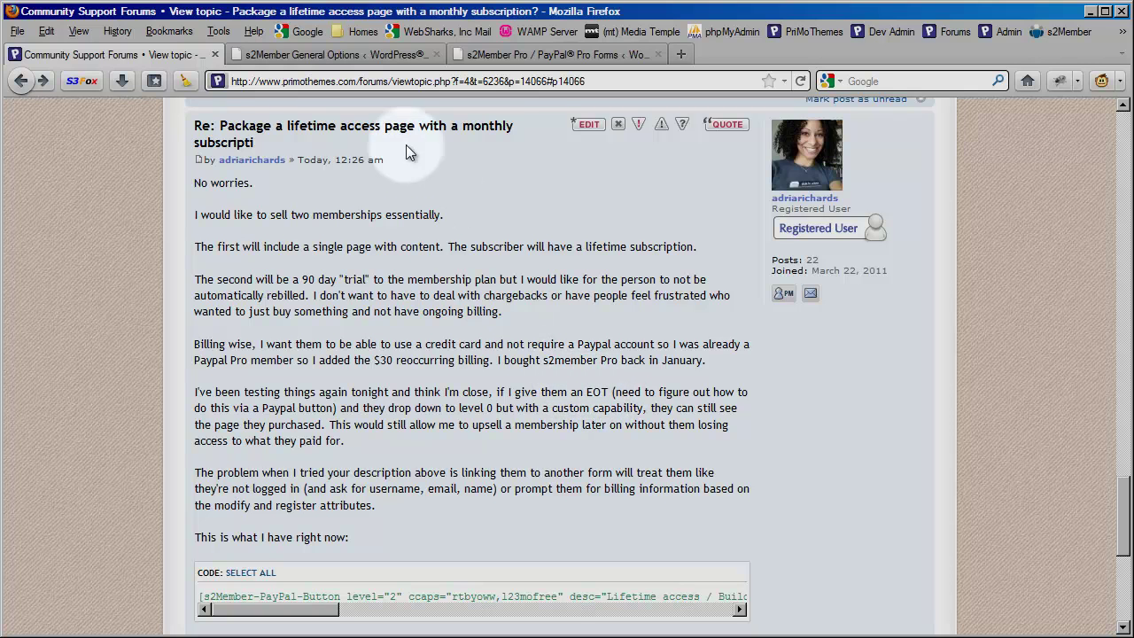
click(367, 56)
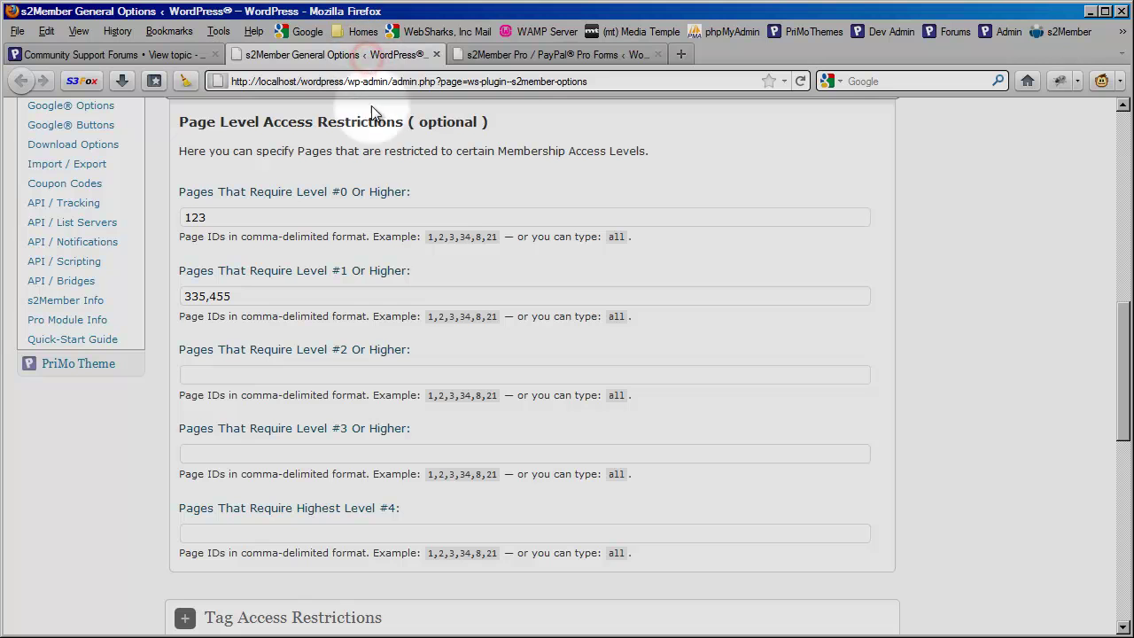
On the PayPal Pro Forms page, collapse the Level #1 section, open Free Registration Forms and copy its shortcode
click(548, 54)
click(428, 184)
click(439, 231)
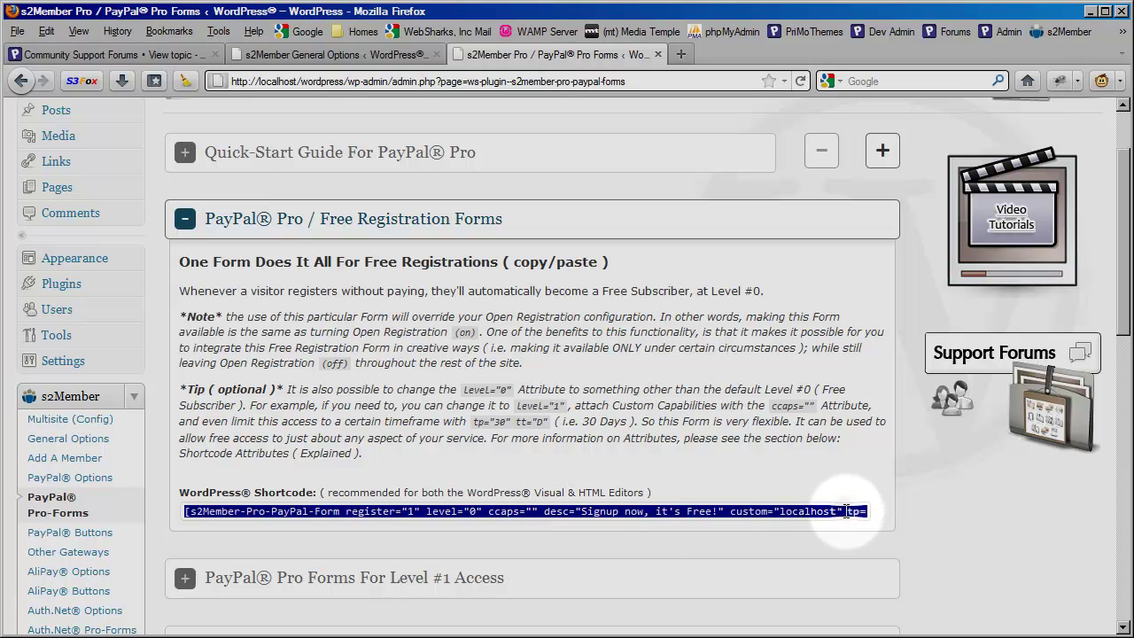
right_click(846, 511)
click(861, 567)
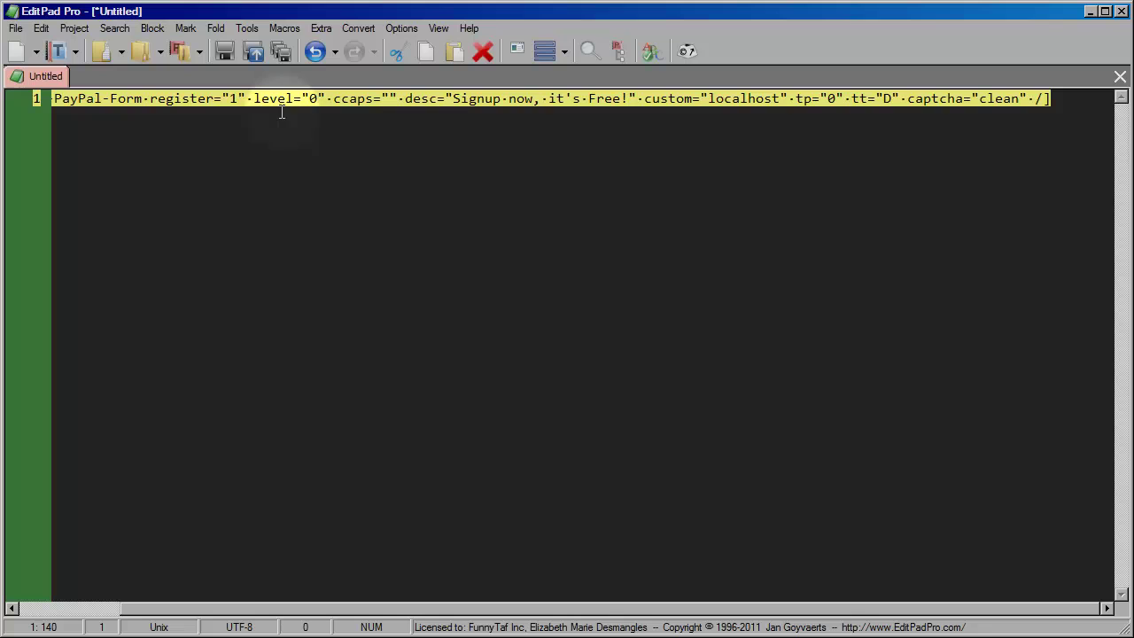
Paste the free registration shortcode over the text in EditPad Pro and examine its level, tp and tt attributes
right_click(282, 103)
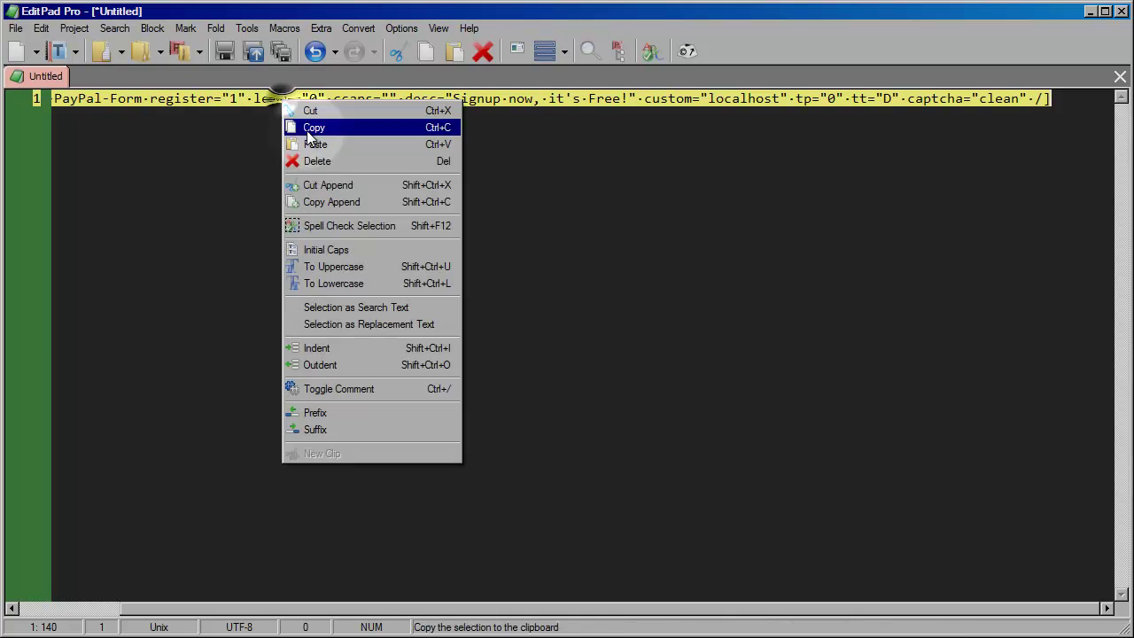
click(316, 145)
click(405, 152)
double_click(313, 99)
drag(795, 98, 900, 98)
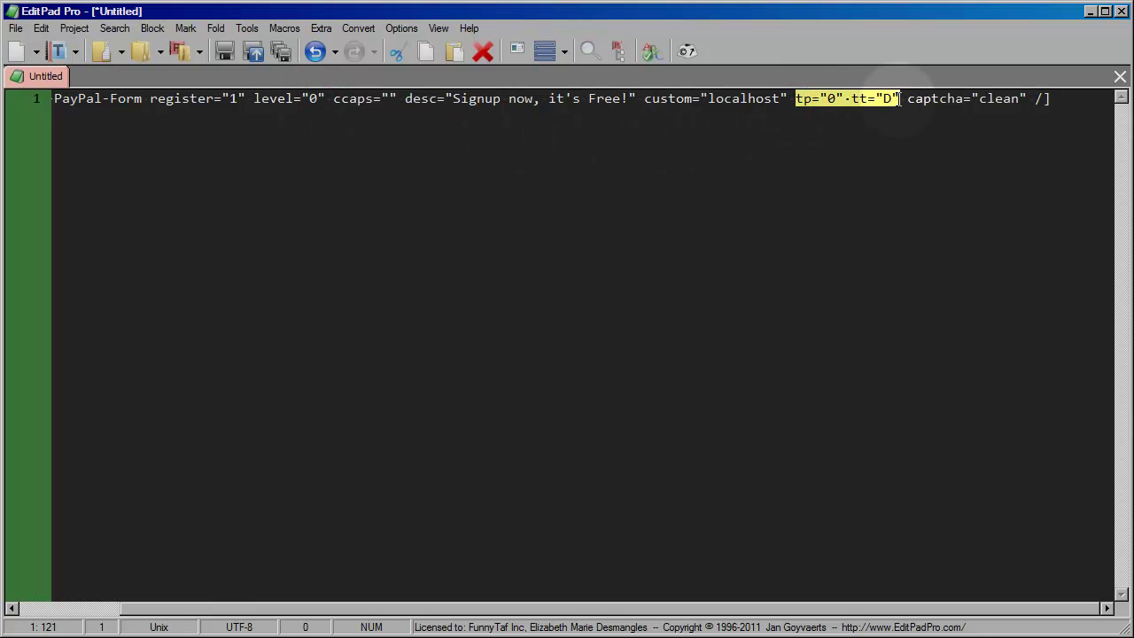
click(831, 98)
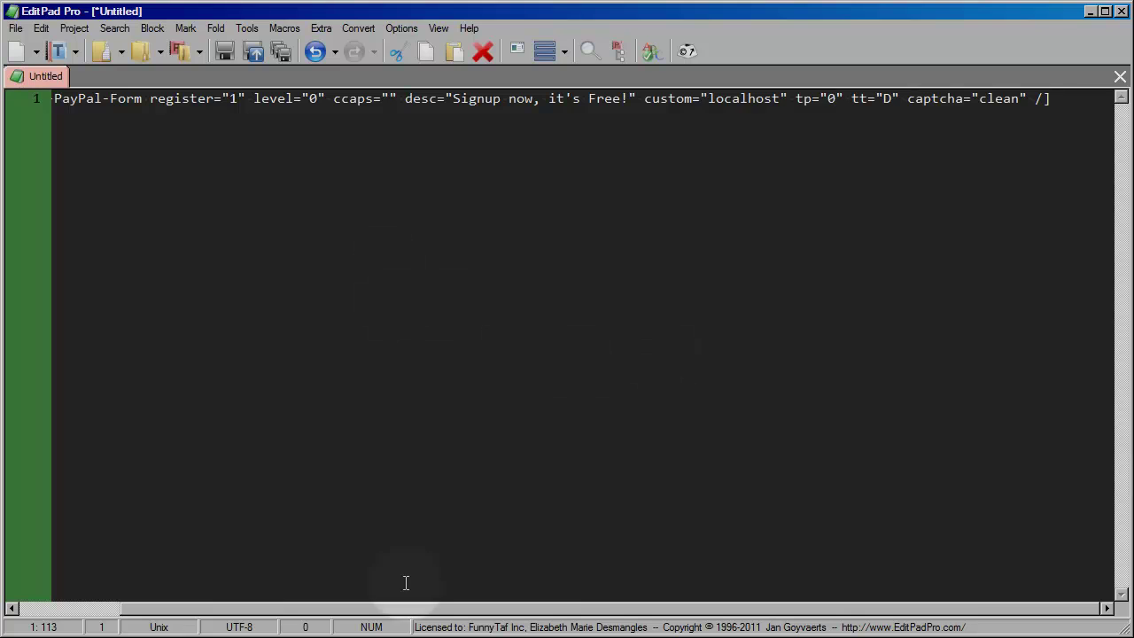
Compare the forum post's lifetime subscription request in Firefox with the shortcode's tp and tt attributes in EditPad Pro
key(alt+Tab)
click(189, 57)
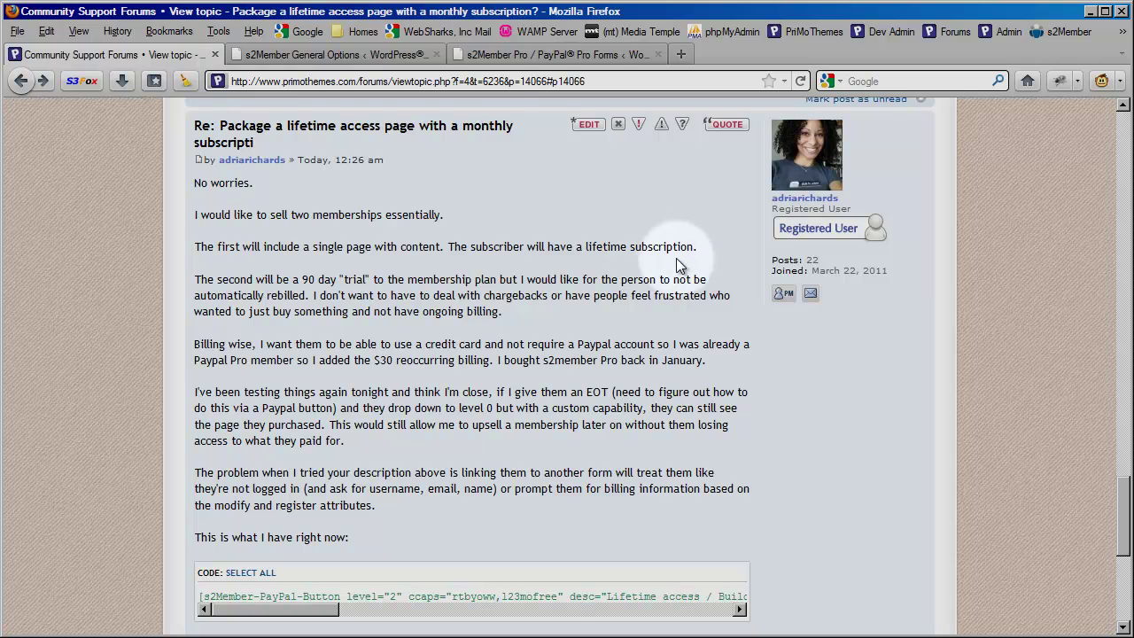
key(alt+Tab)
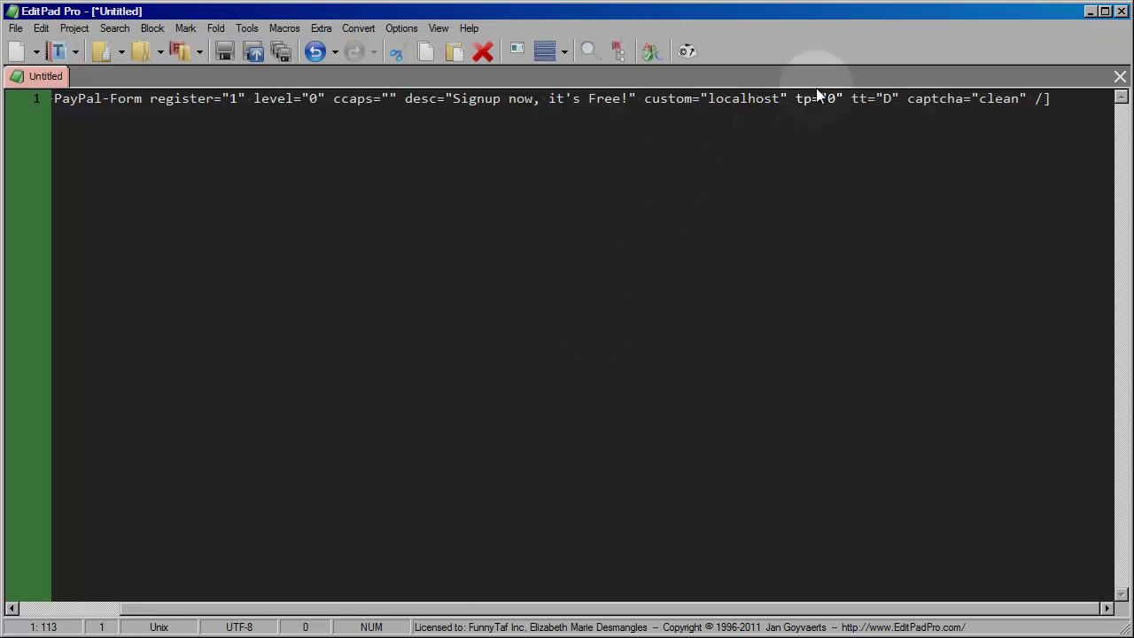
drag(897, 98, 795, 98)
click(866, 98)
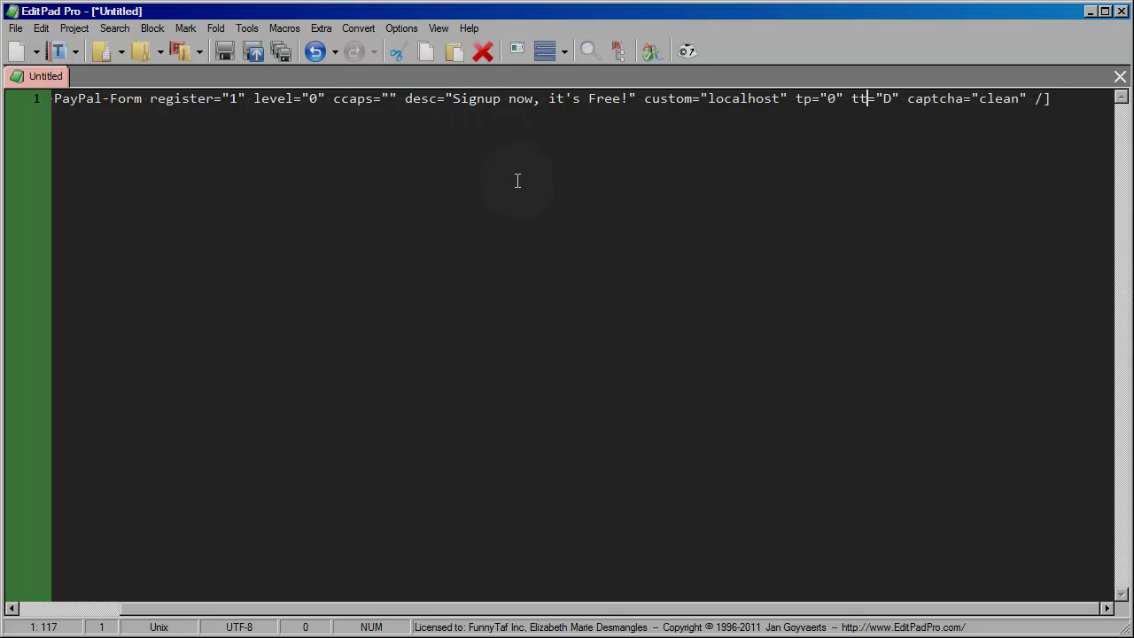
Switch to the PayPal Pro Forms page in Firefox and replace the open Free Registration Forms section with Level #1 Access
key(alt+Tab)
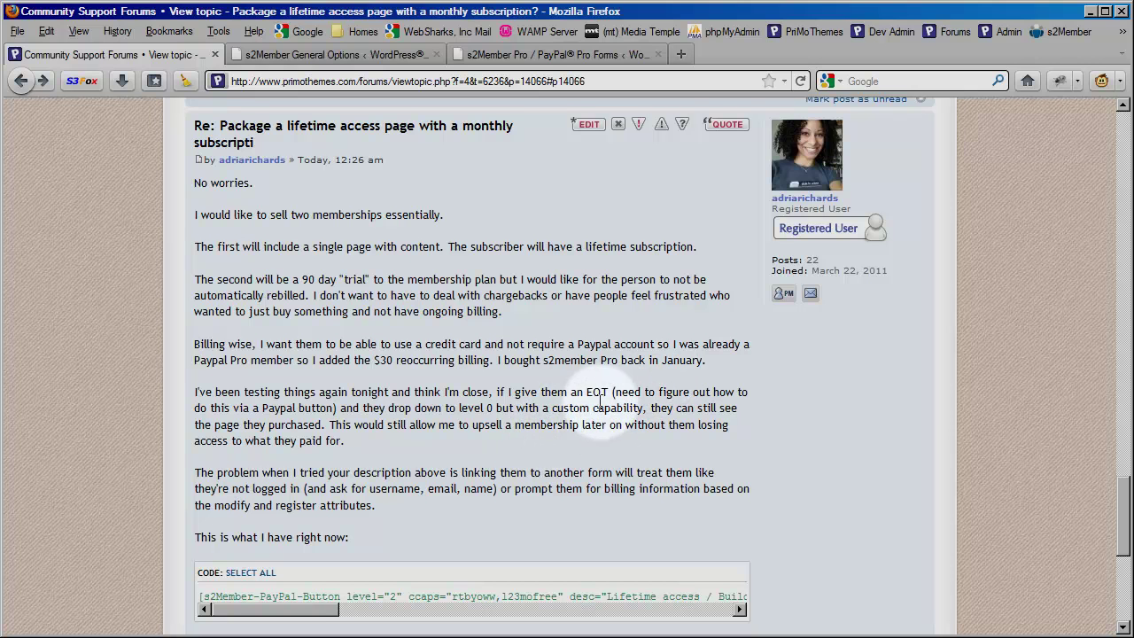
click(510, 54)
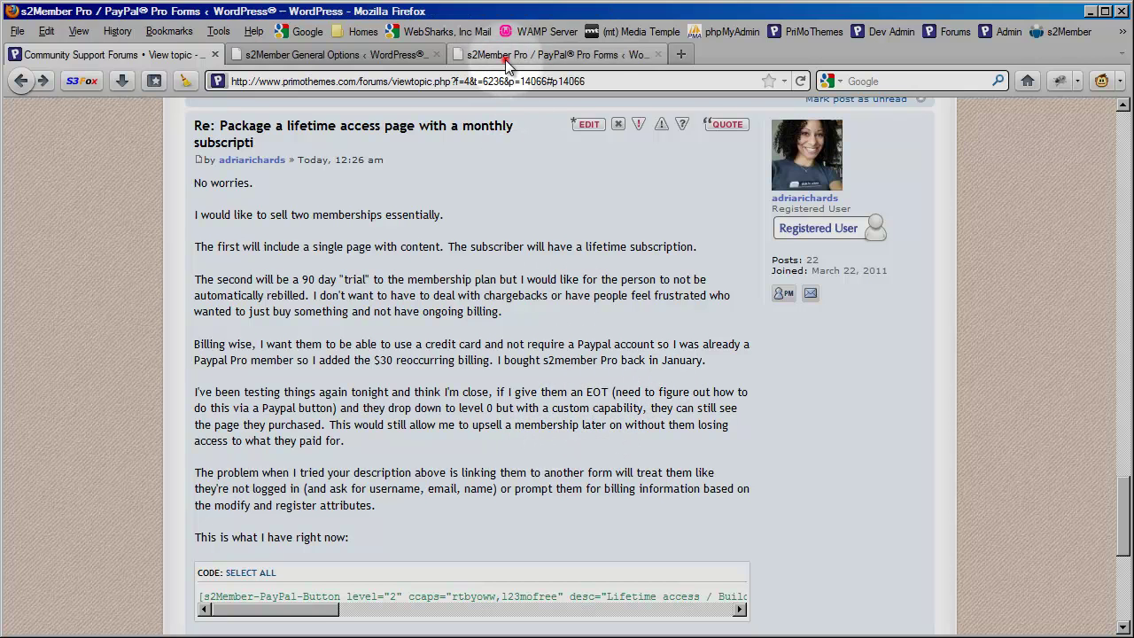
click(368, 236)
click(459, 286)
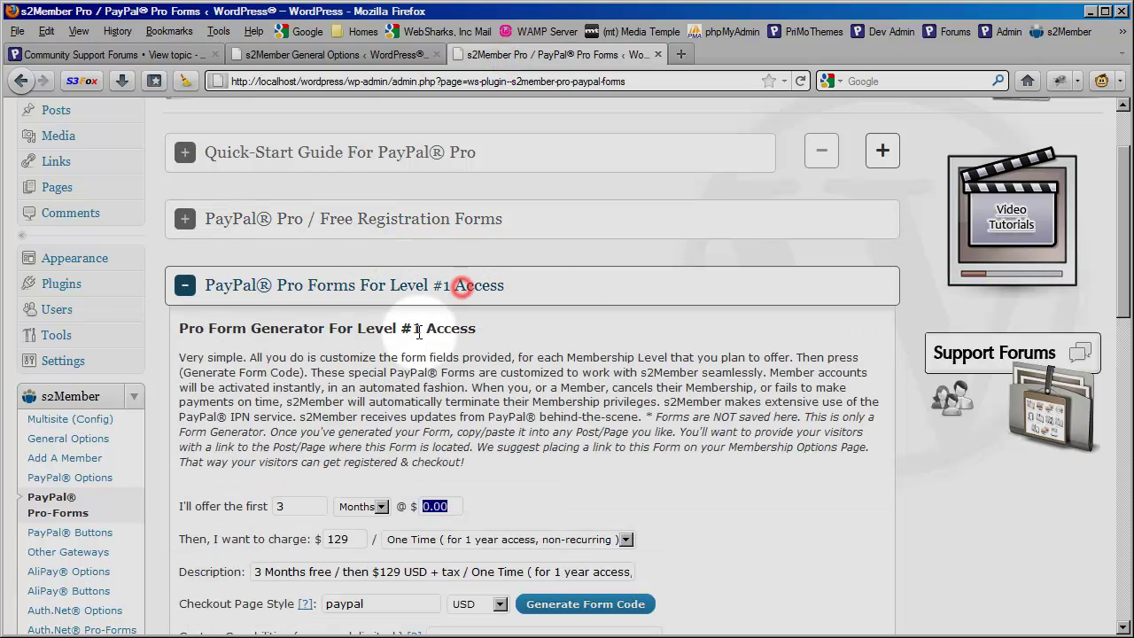
scroll(393, 324, down, 5)
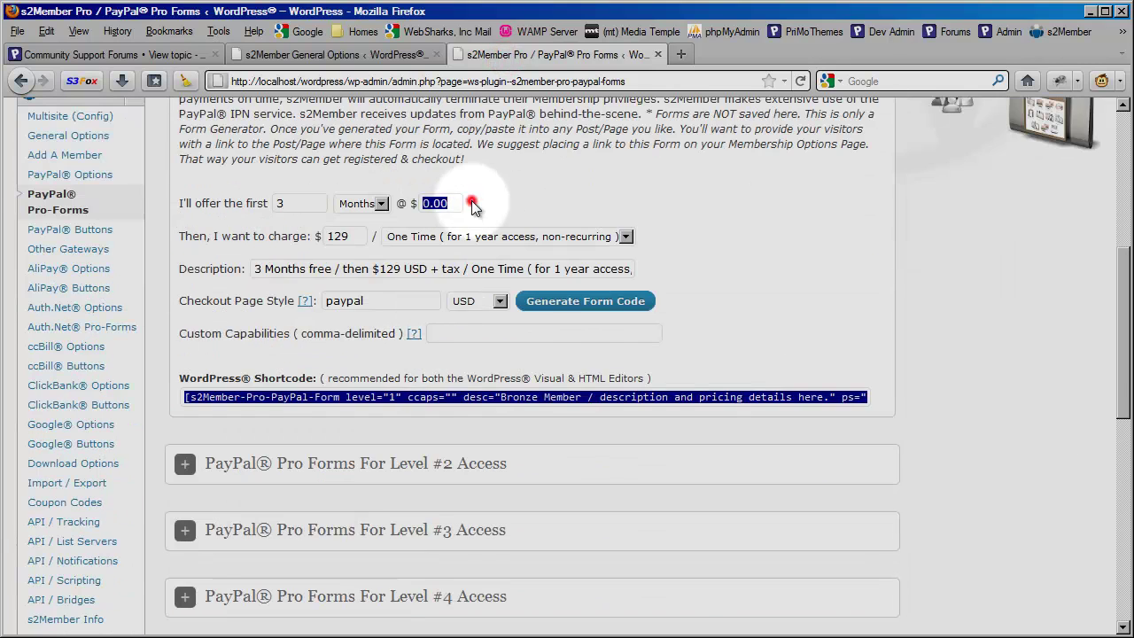
scroll(472, 202, up, 2)
Review the Level #1 trial price and charge options, keeping One Time (for 1 year access, non-recurring)
click(456, 307)
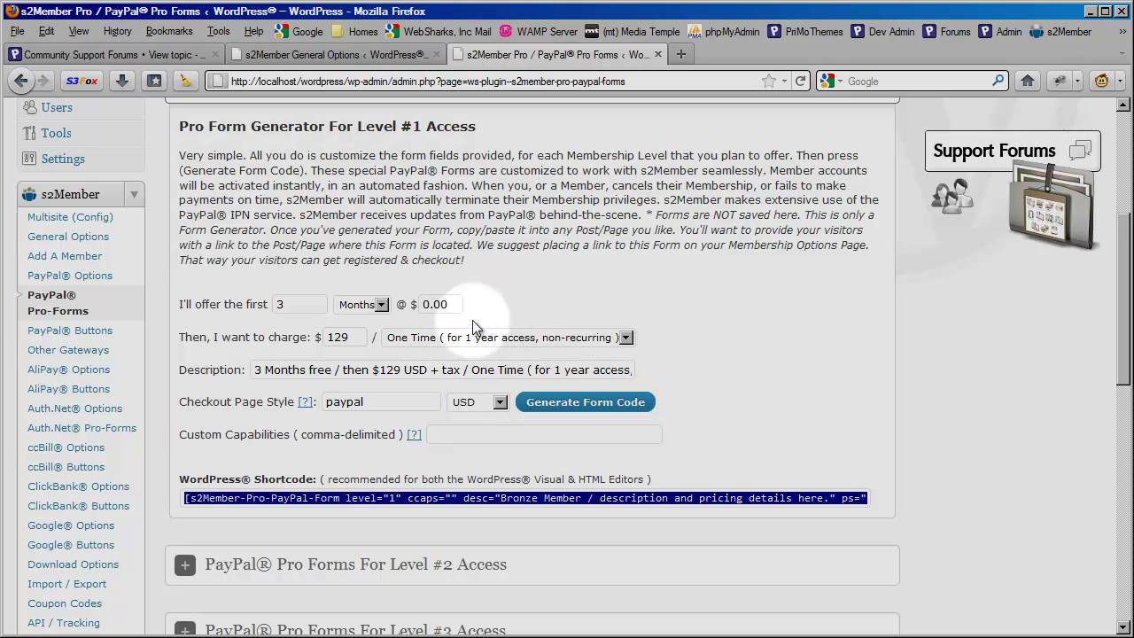
click(496, 338)
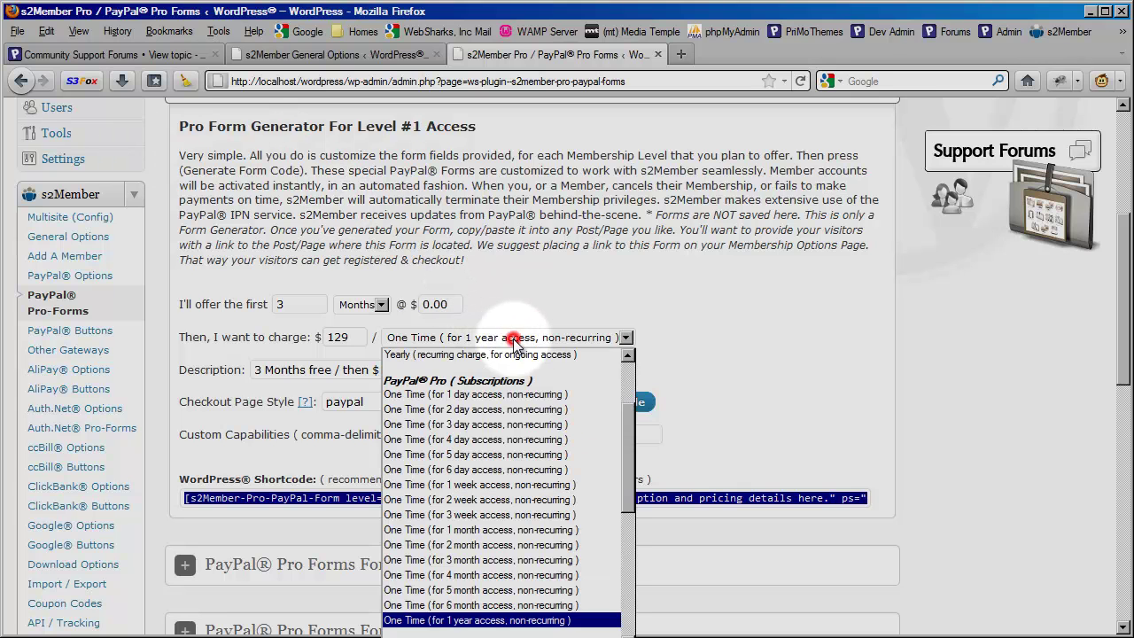
click(460, 622)
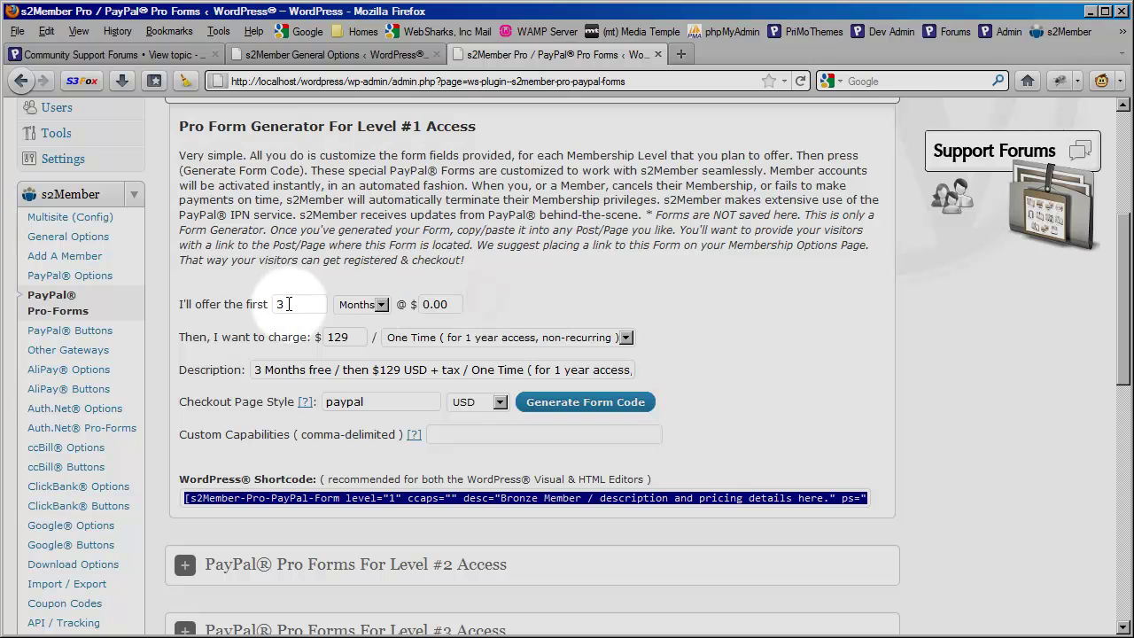
Look over the list of PayPal Pro form sections with Level #1 Access collapsed, then reopen its form generator
scroll(399, 301, up, 5)
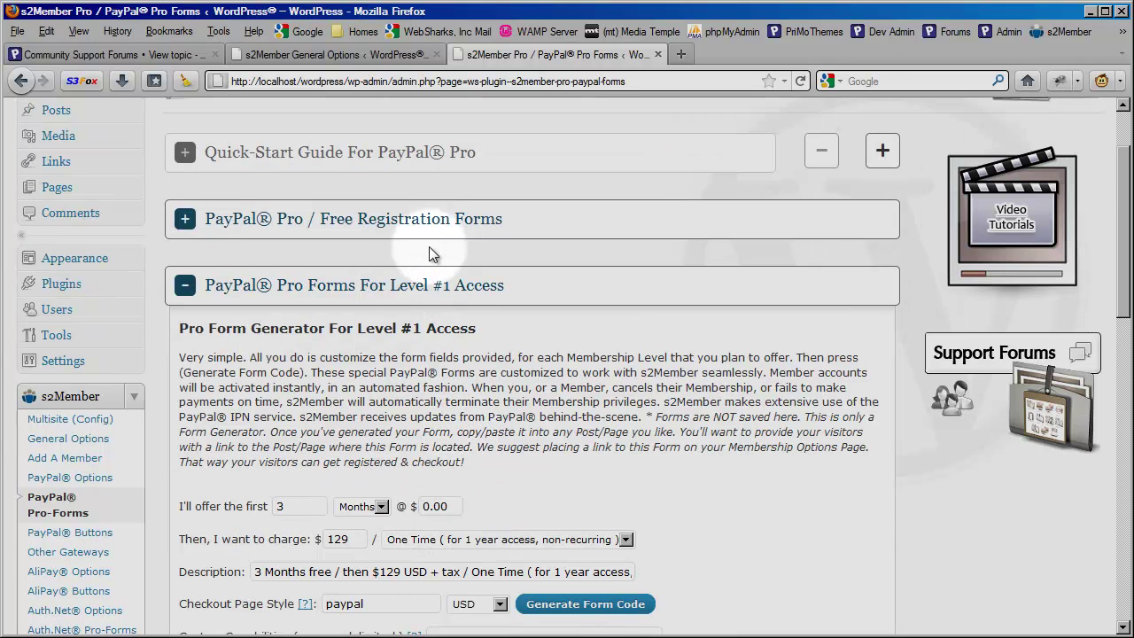
click(414, 295)
scroll(403, 354, down, 4)
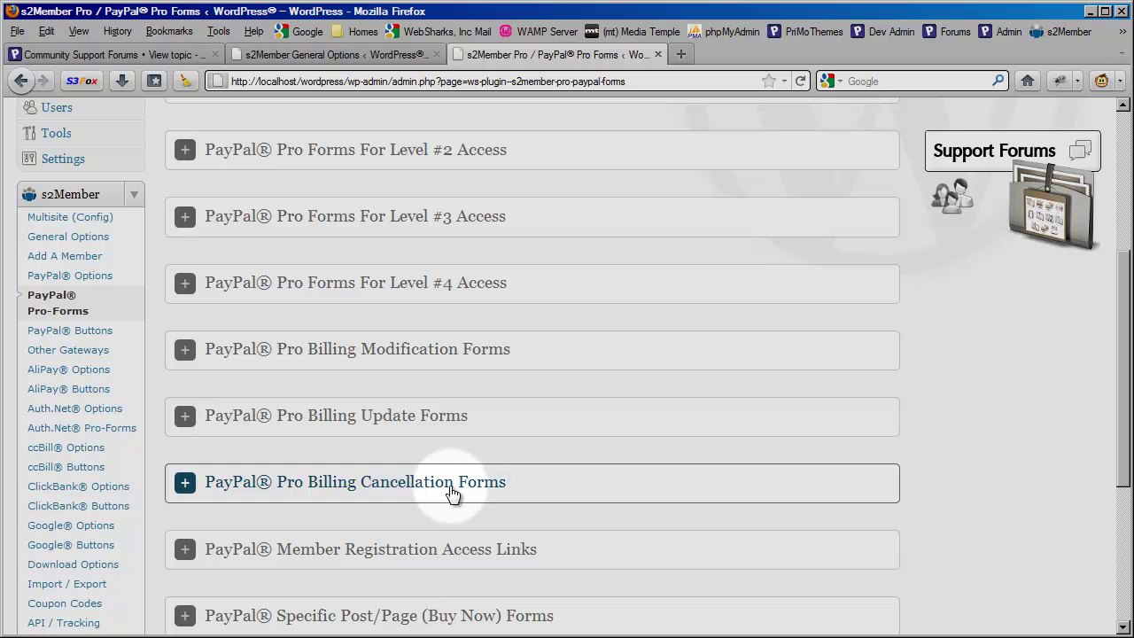
scroll(406, 434, up, 4)
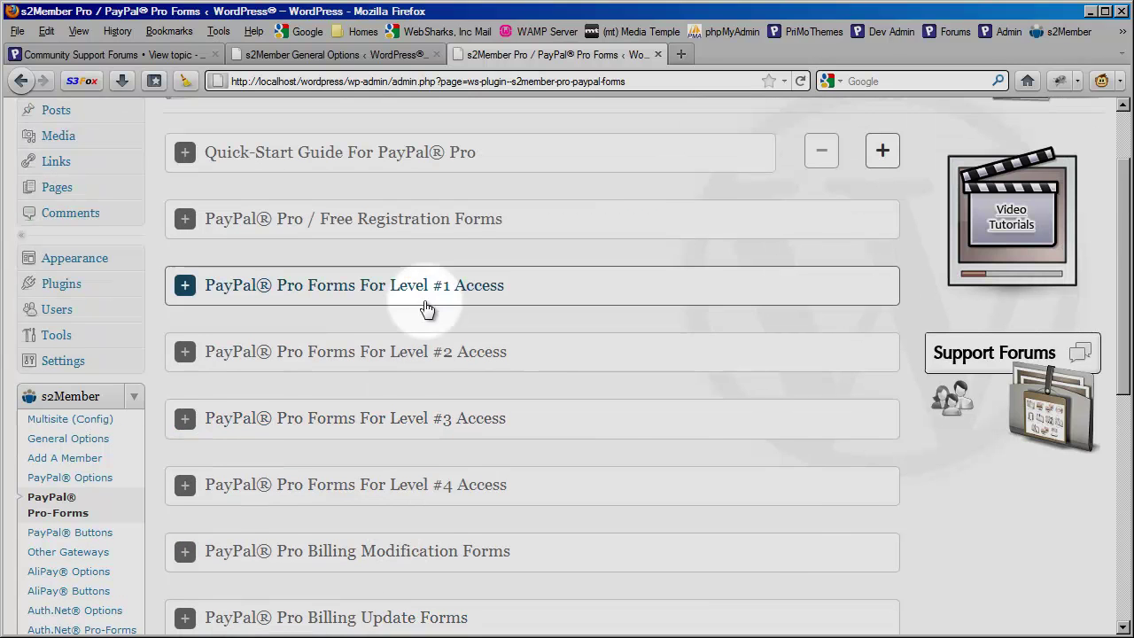
click(427, 284)
scroll(432, 301, down, 2)
scroll(460, 396, down, 2)
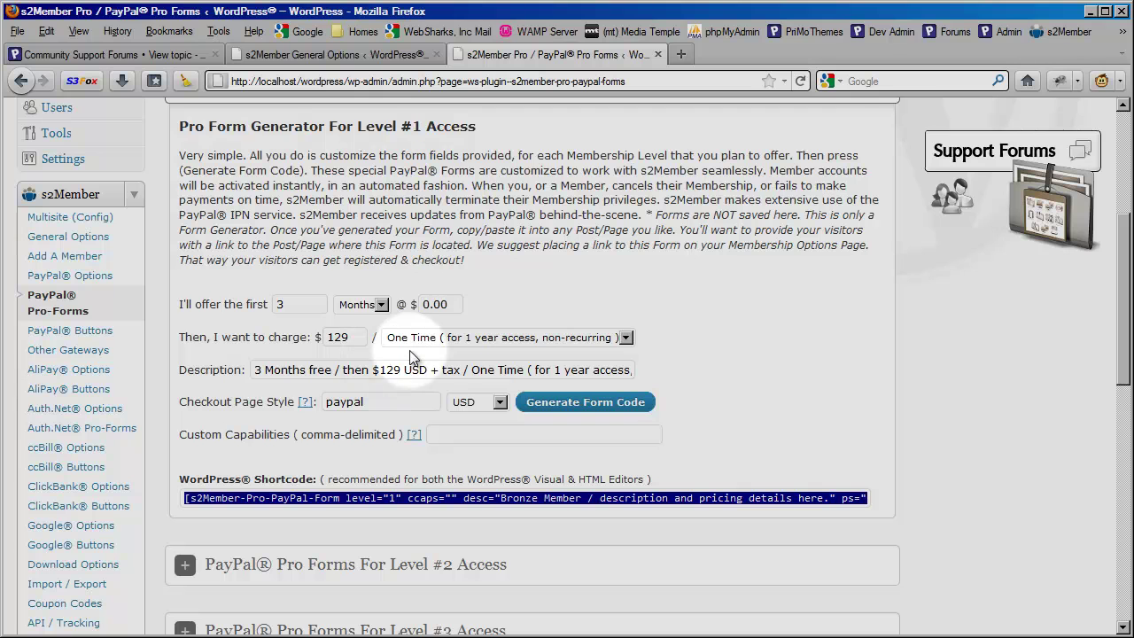
Reread the forum post's paragraphs on dropping to level 0, upselling a membership and linking to another form
click(168, 54)
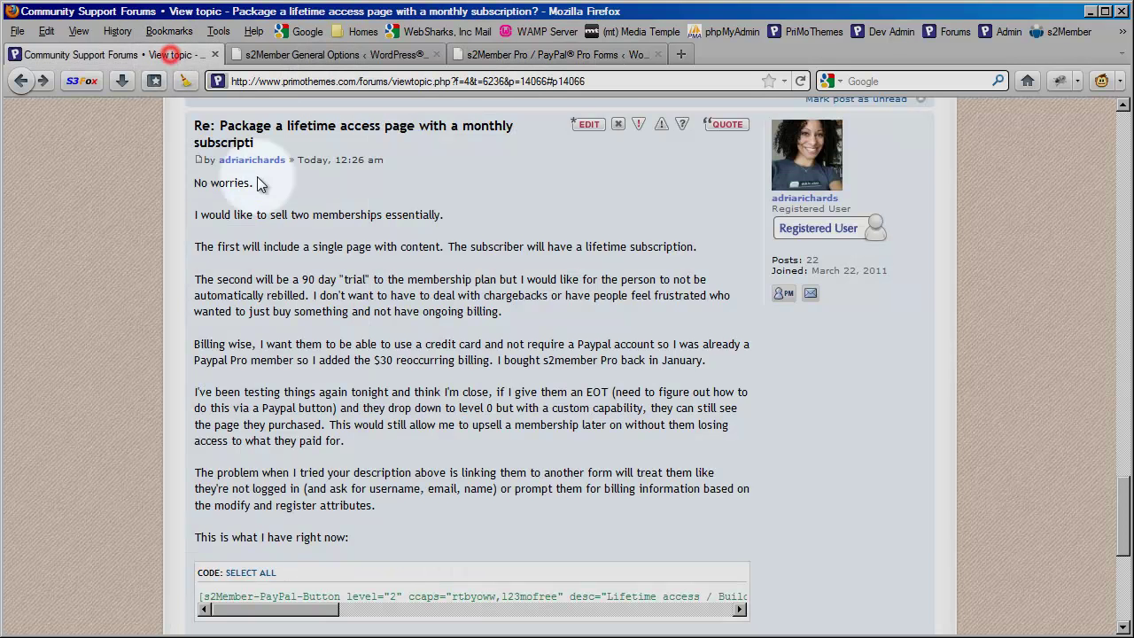
click(367, 439)
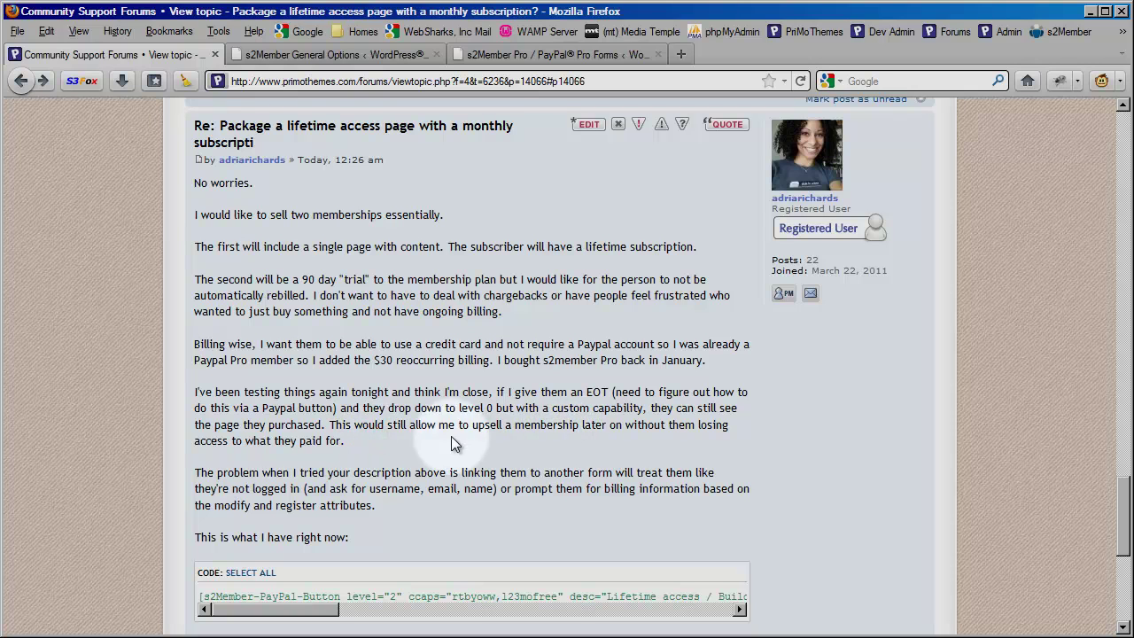
click(348, 447)
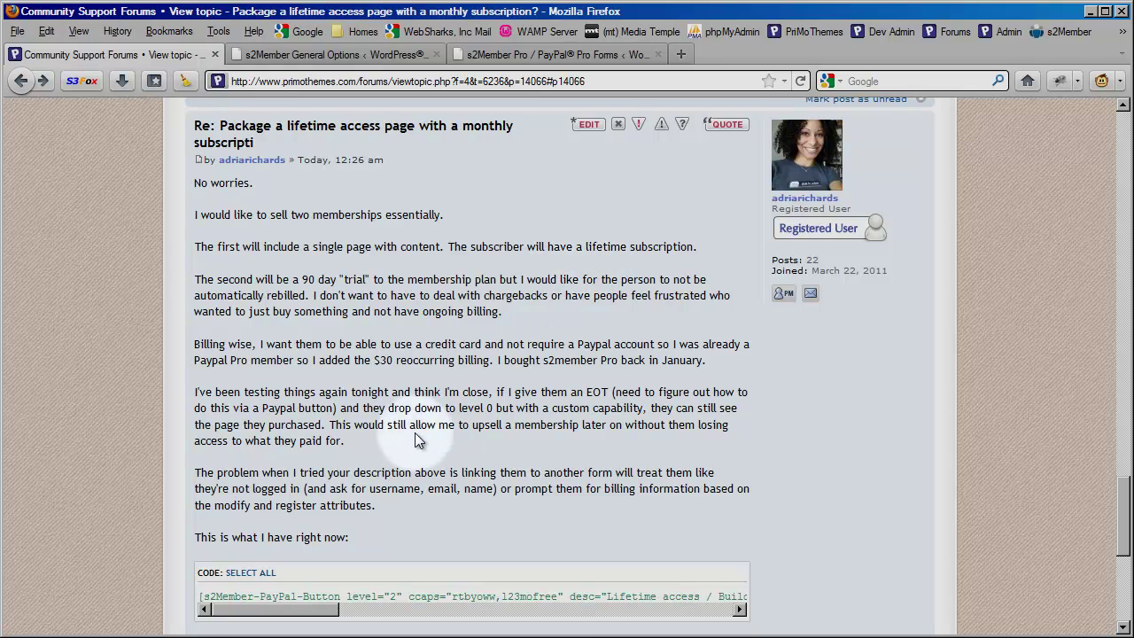
scroll(381, 434, down, 2)
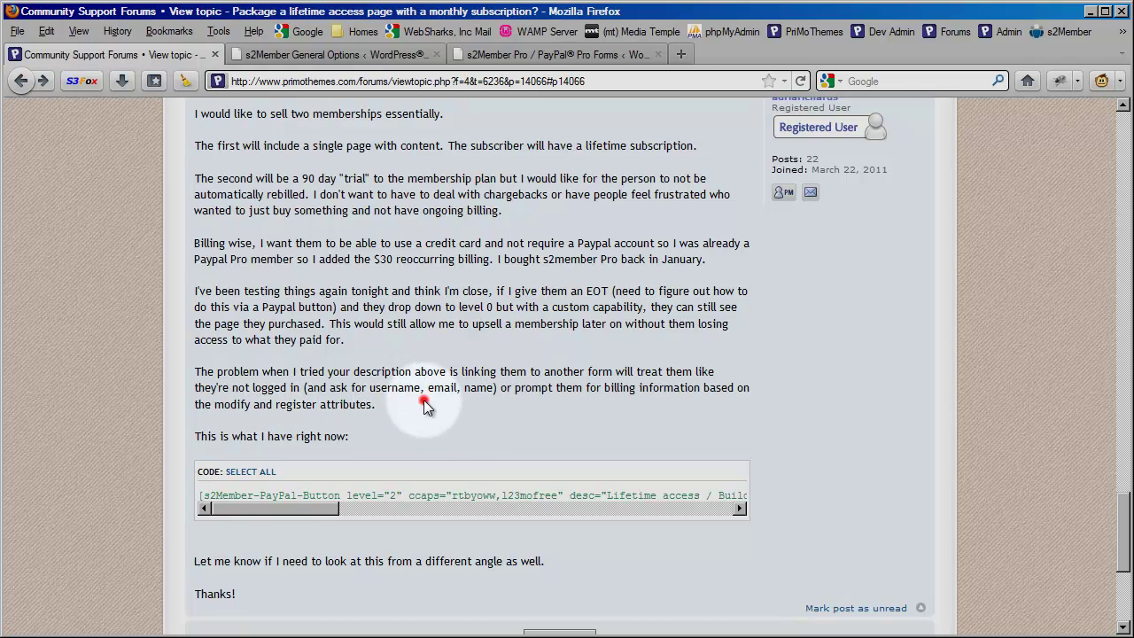
scroll(431, 428, up, 2)
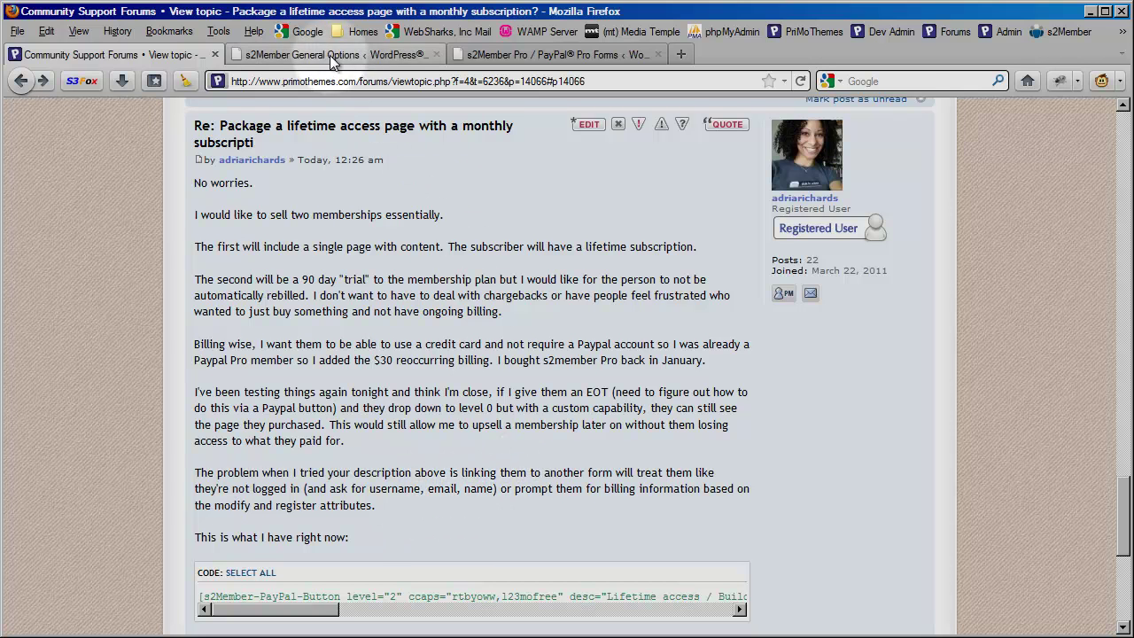
Return to the PayPal Pro Forms page, collapse Level #1 Access and review the Free Registration Forms notes and shortcode
click(491, 57)
scroll(421, 405, up, 2)
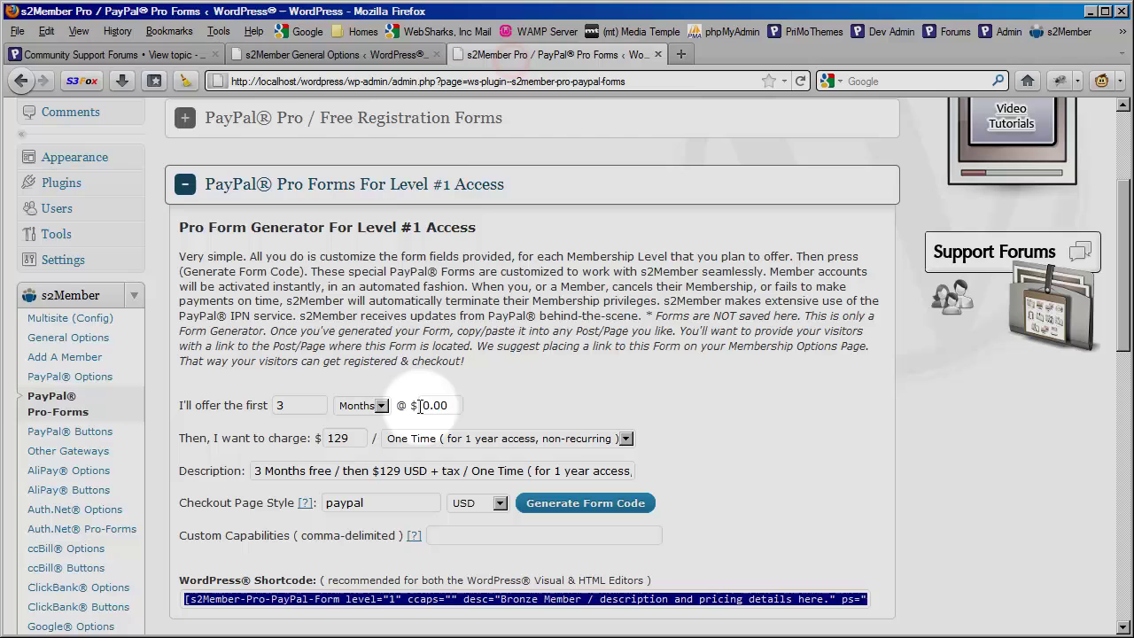
click(446, 188)
scroll(407, 389, up, 4)
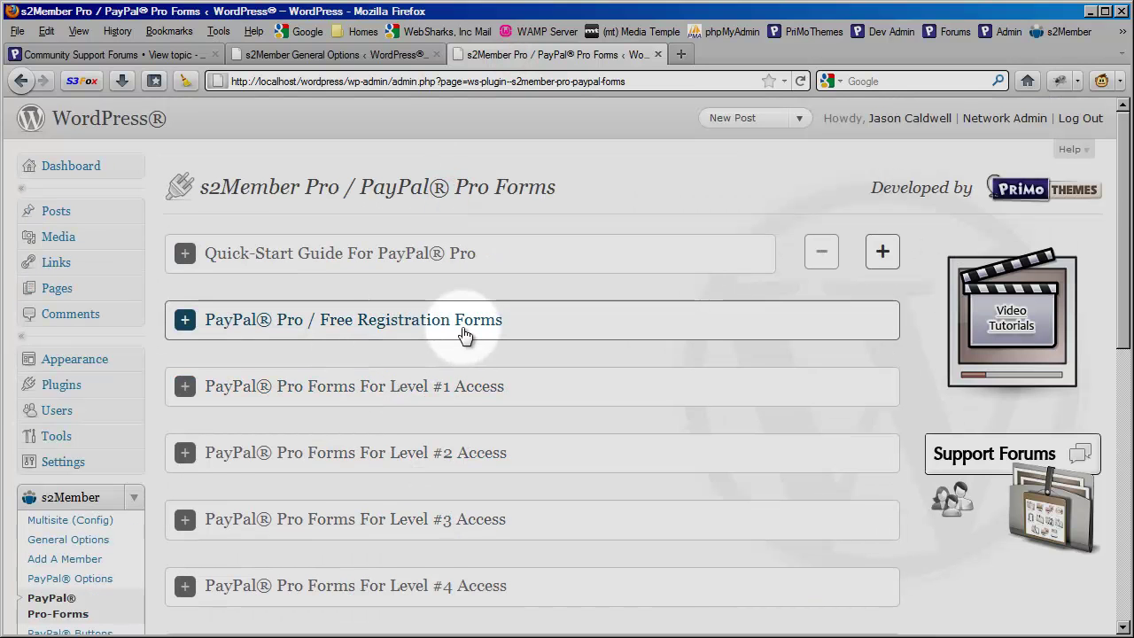
click(433, 322)
scroll(399, 346, down, 2)
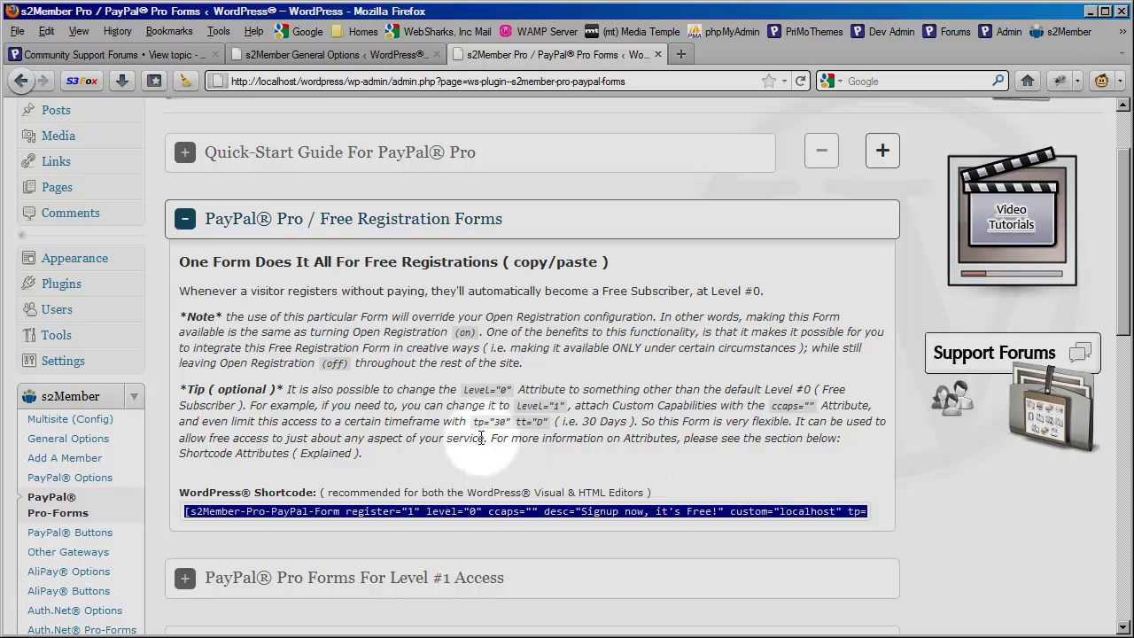
Replace the open Free Registration Forms section with Level #1 Access, review its trial and charge settings, and collapse it again
click(424, 221)
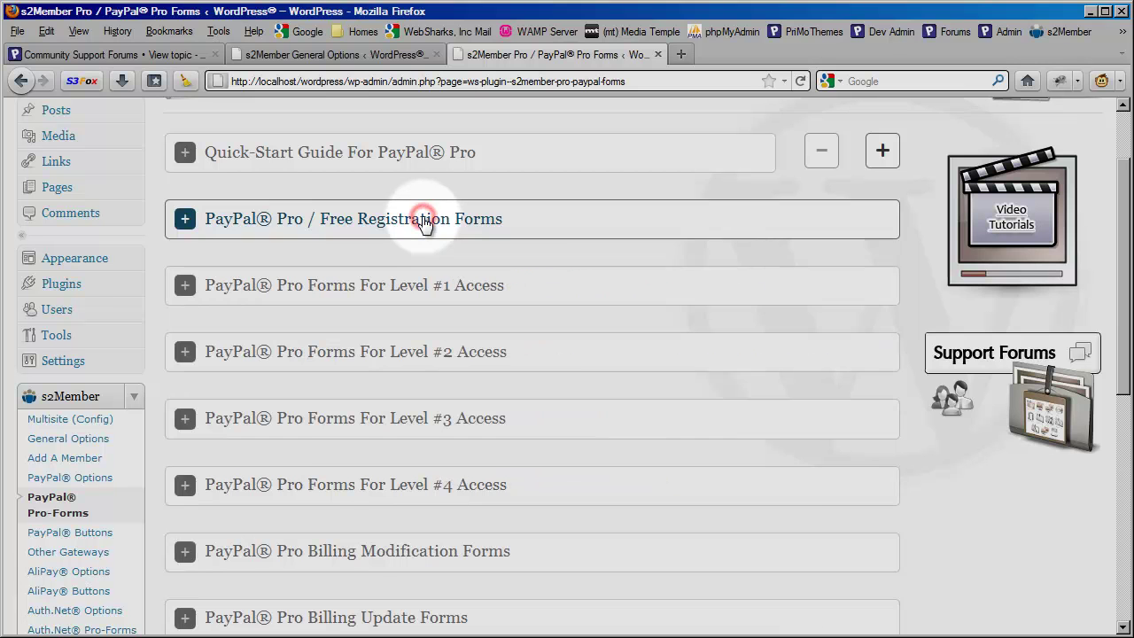
click(418, 282)
scroll(434, 337, down, 2)
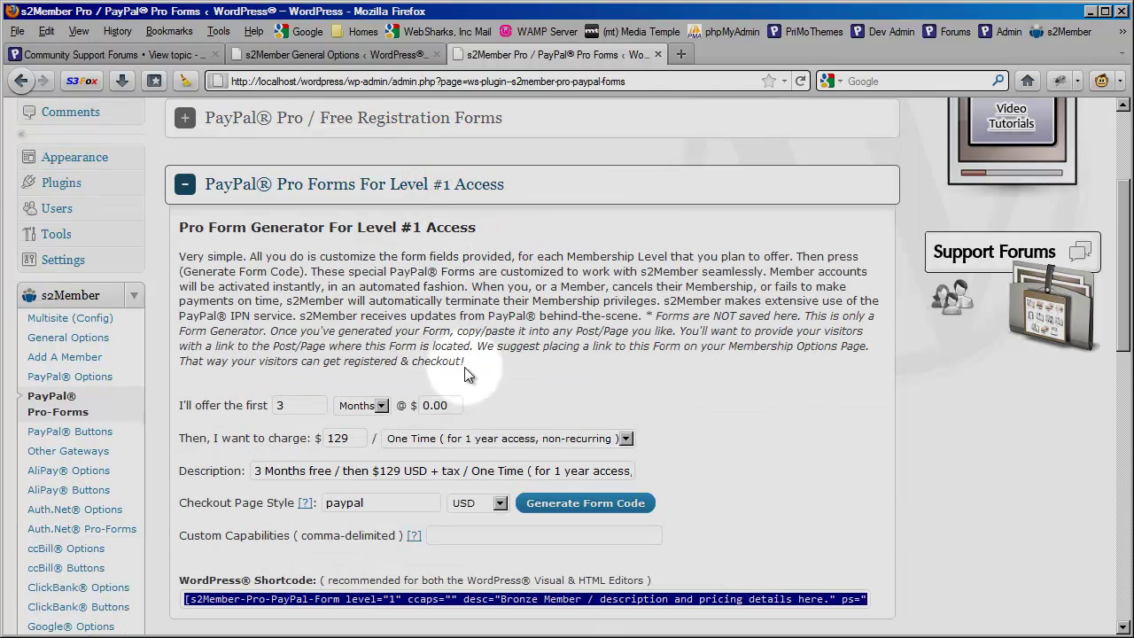
scroll(469, 394, down, 2)
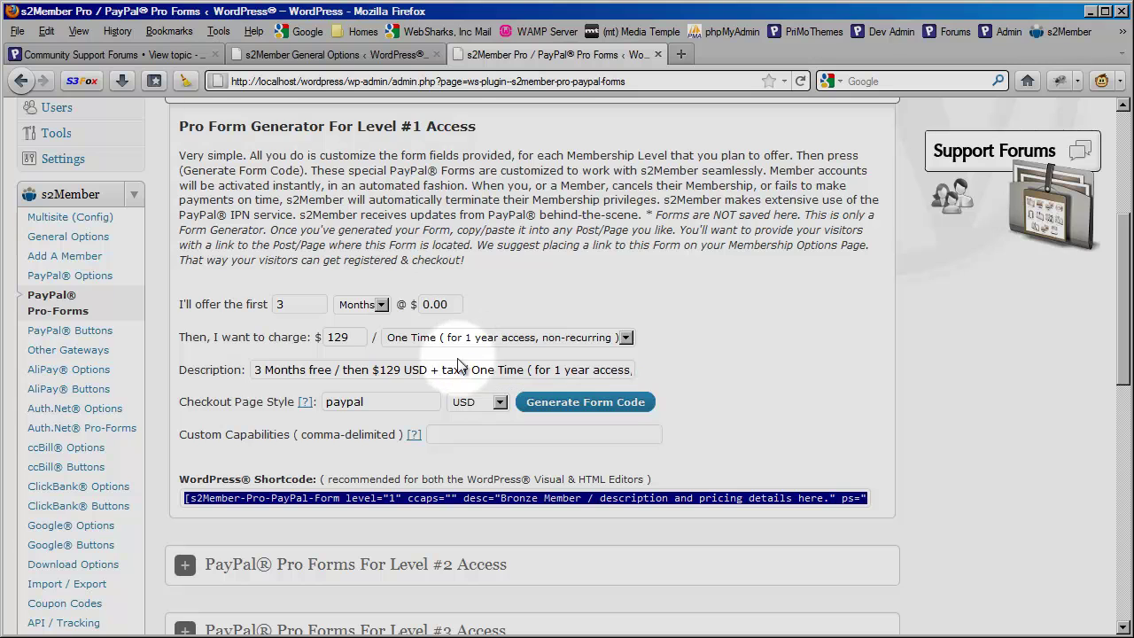
scroll(456, 363, up, 2)
scroll(490, 209, down, 2)
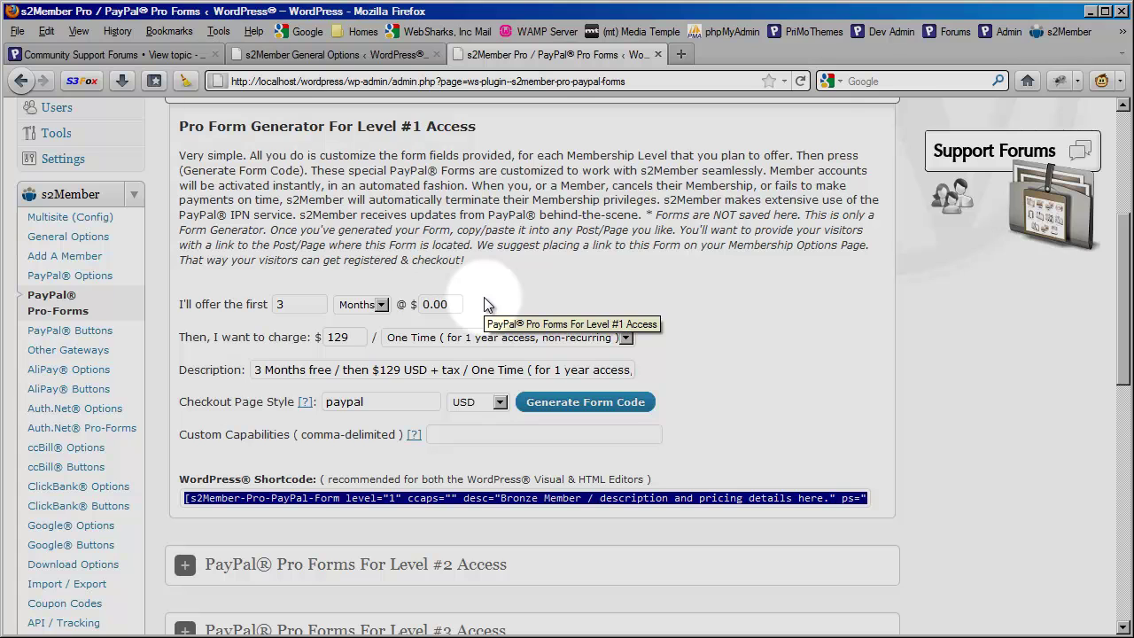
scroll(485, 304, up, 2)
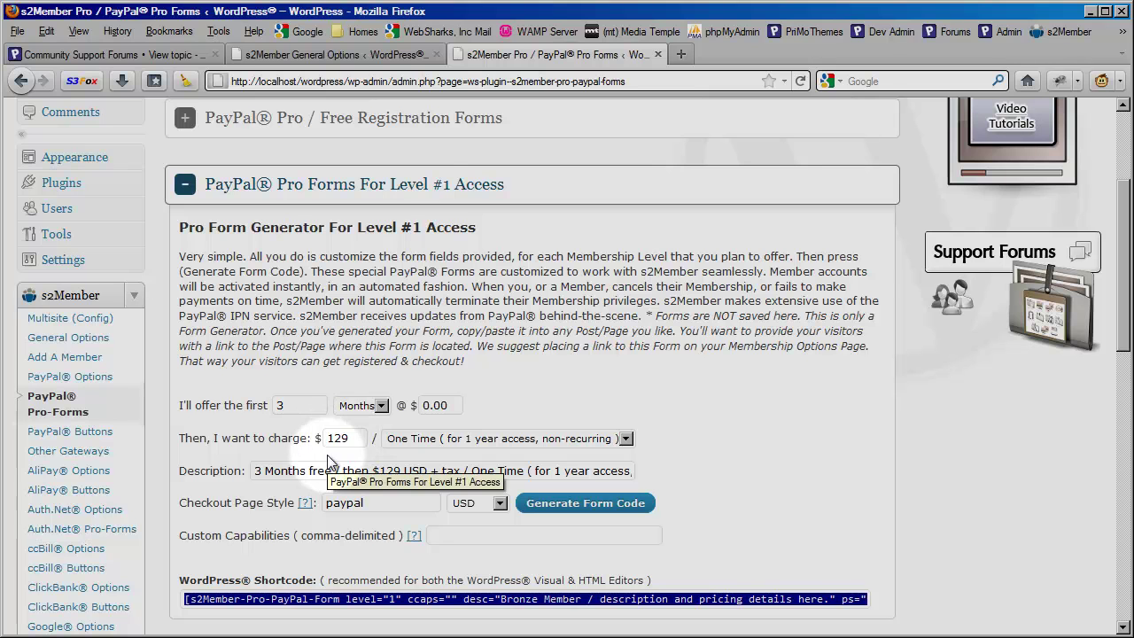
click(431, 186)
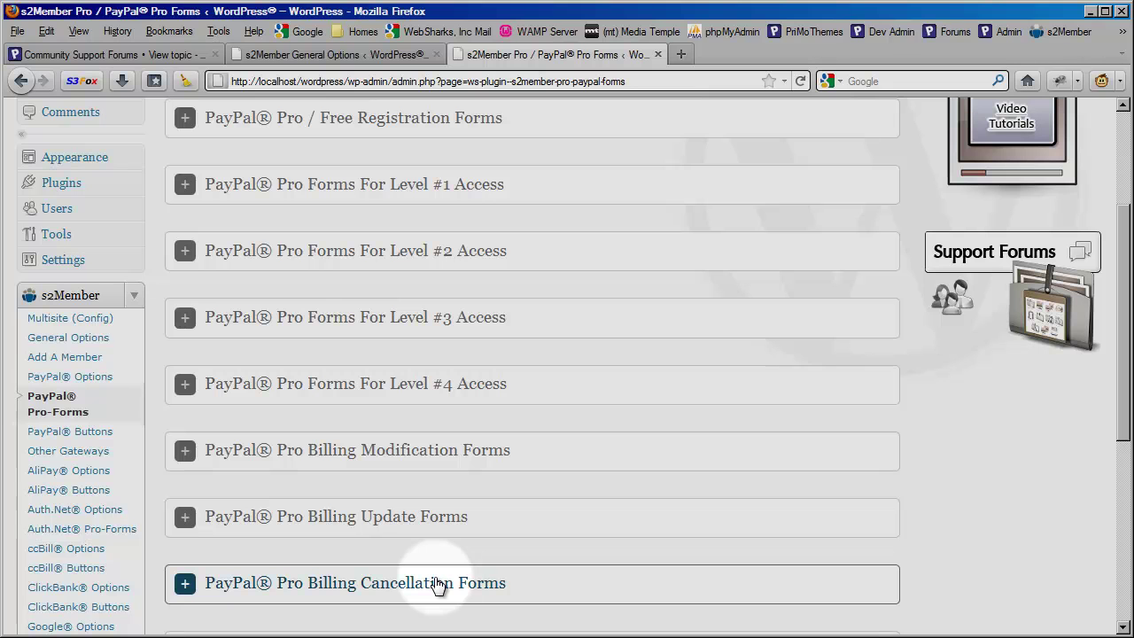
Go back to the forum topic and skim the membership request through its shortcode sample to the end of the post
click(159, 53)
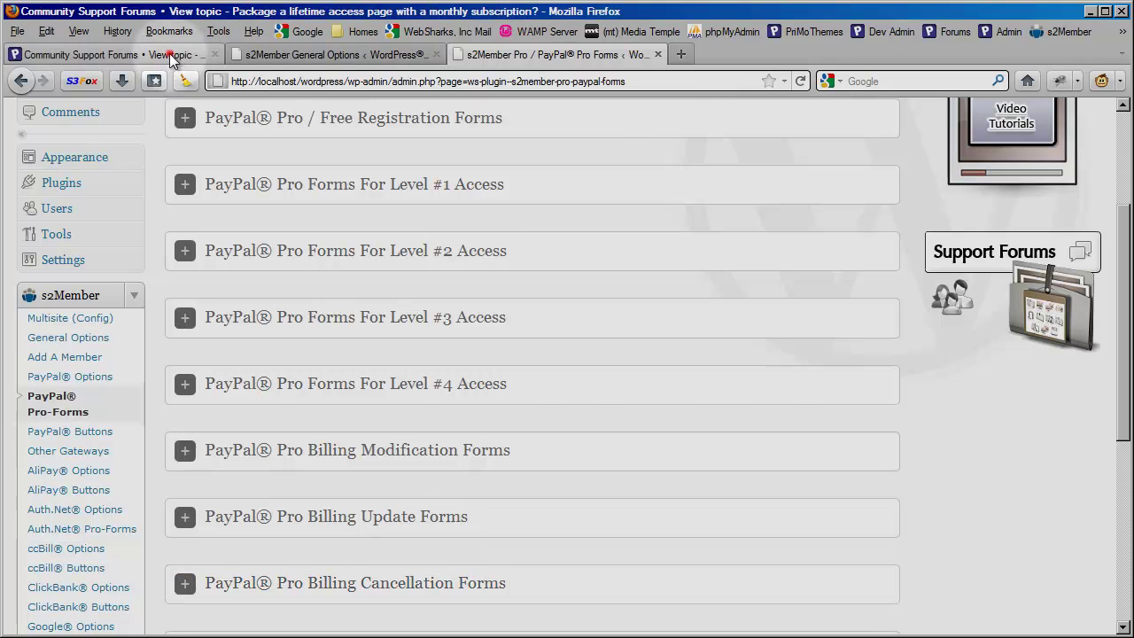
scroll(509, 469, down, 2)
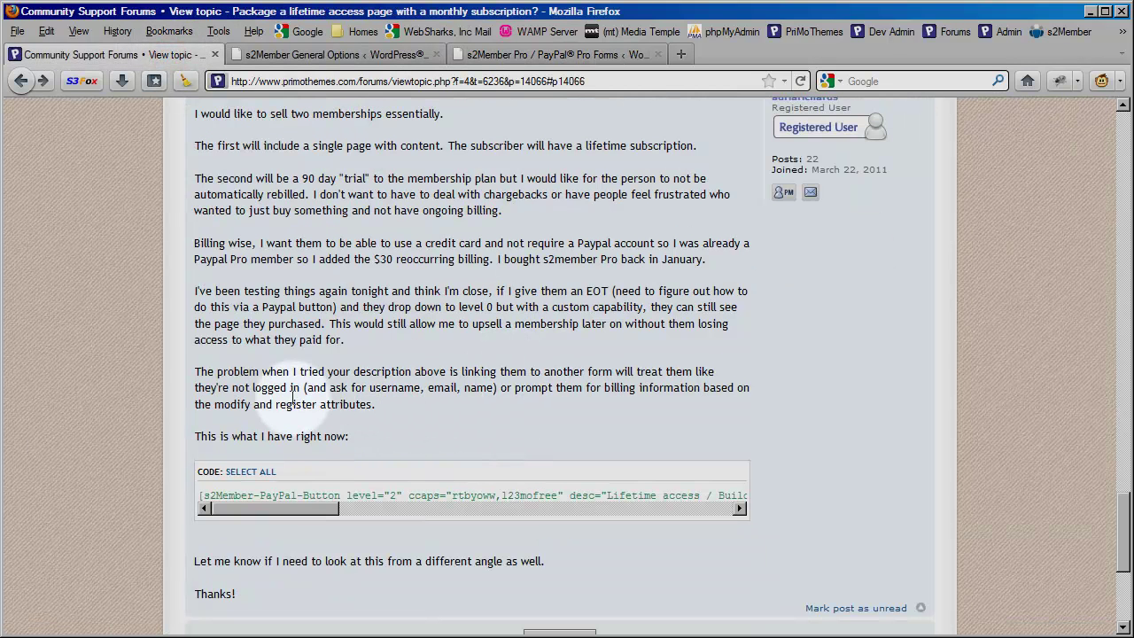
scroll(417, 403, up, 2)
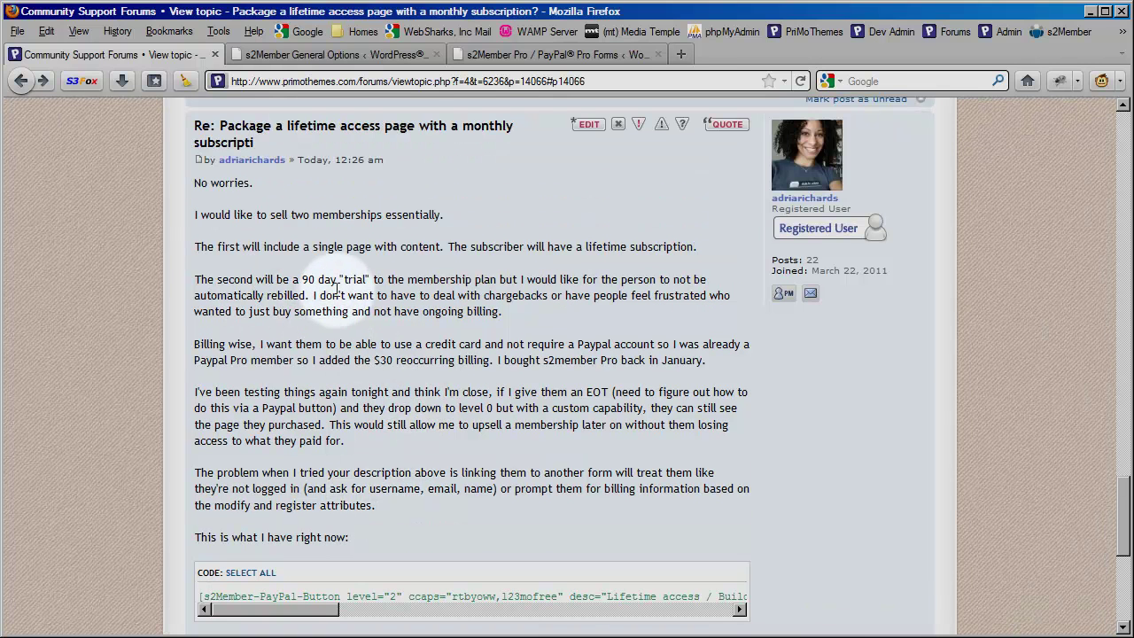
scroll(372, 354, down, 4)
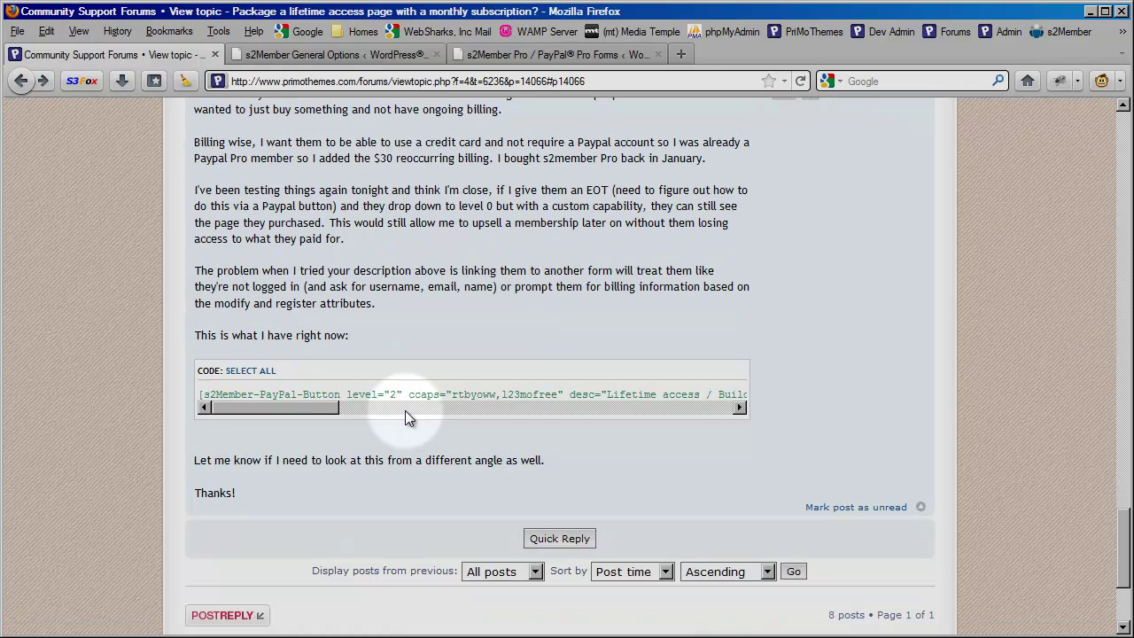
click(404, 438)
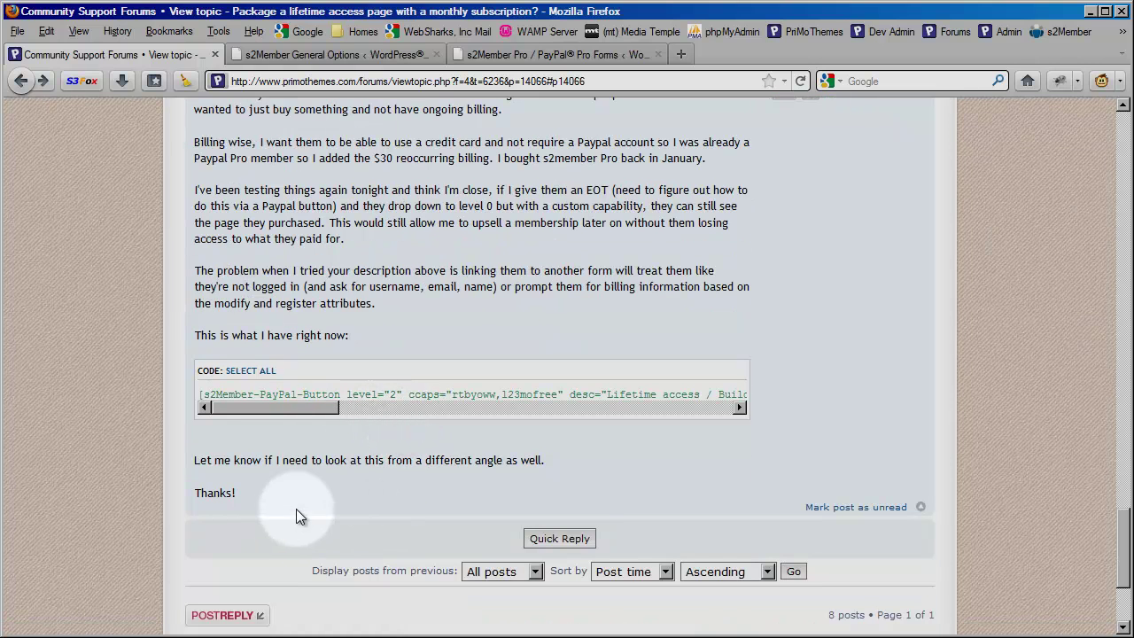